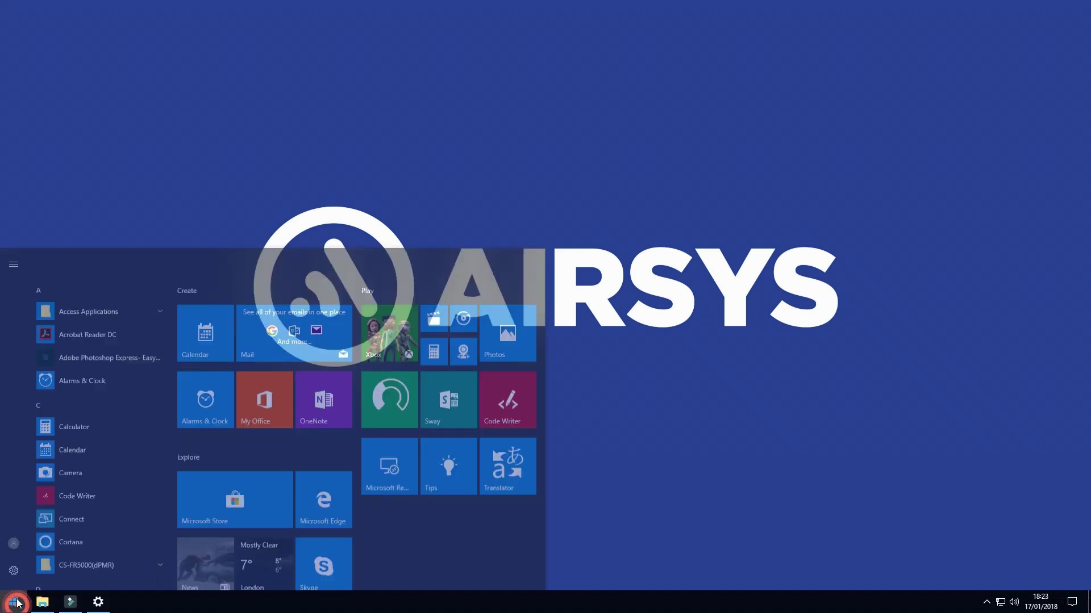
Launch MOTOTRBO CPS by searching 'mo' from the Start menu.
text(mo)
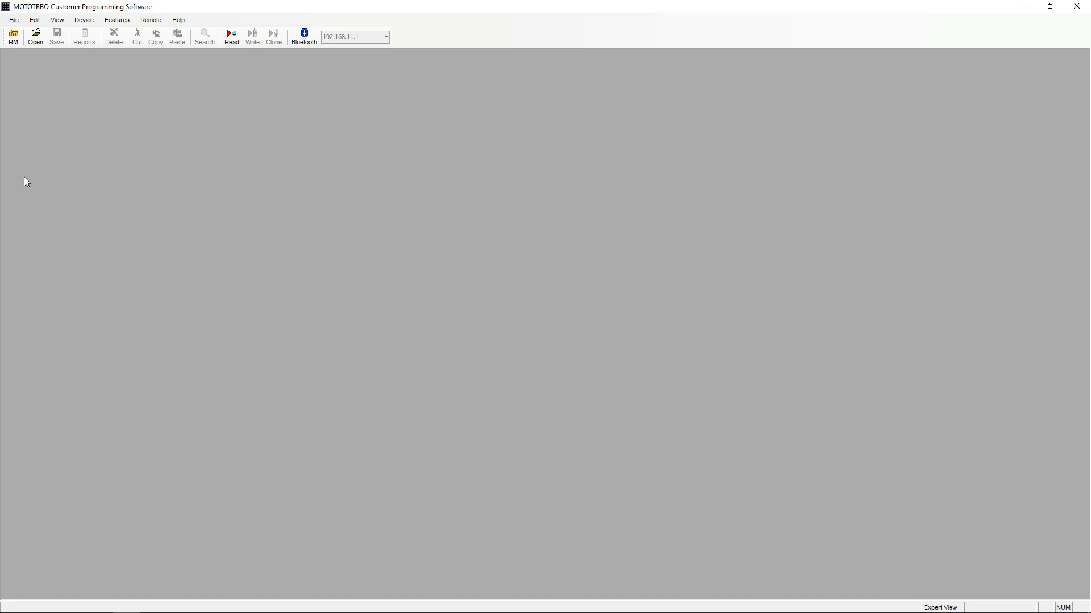
Open the Sample_DP4401e codeplug from the Desktop folder.
click(35, 36)
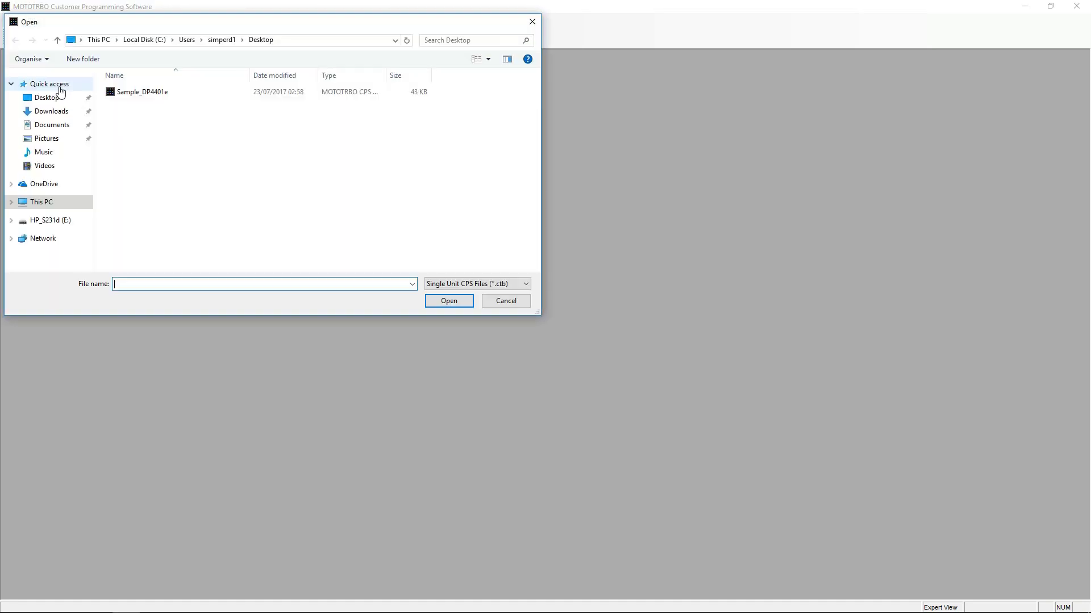
double_click(116, 93)
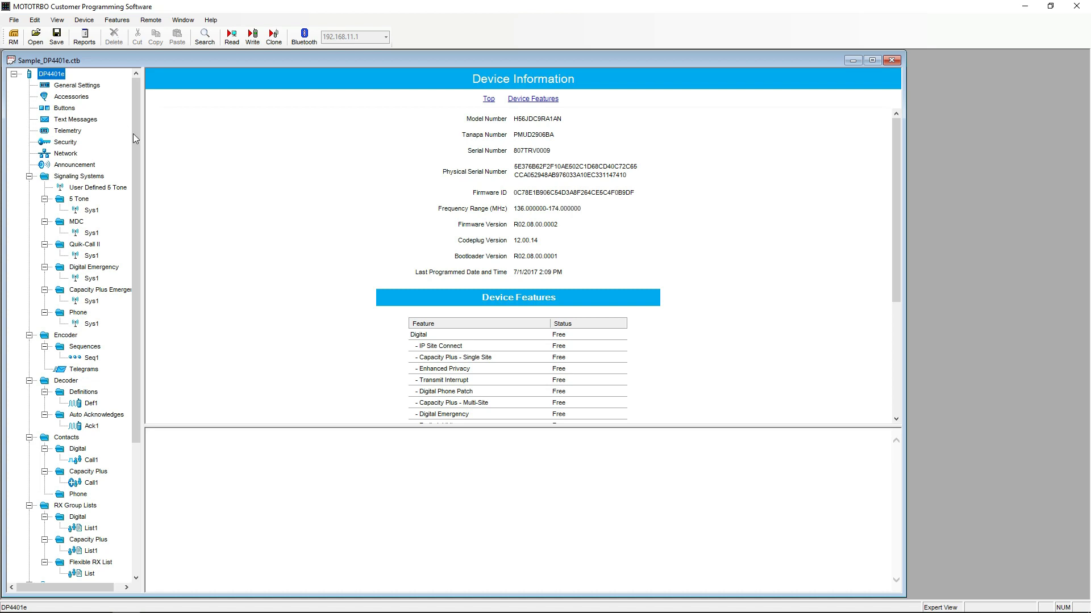
click(57, 19)
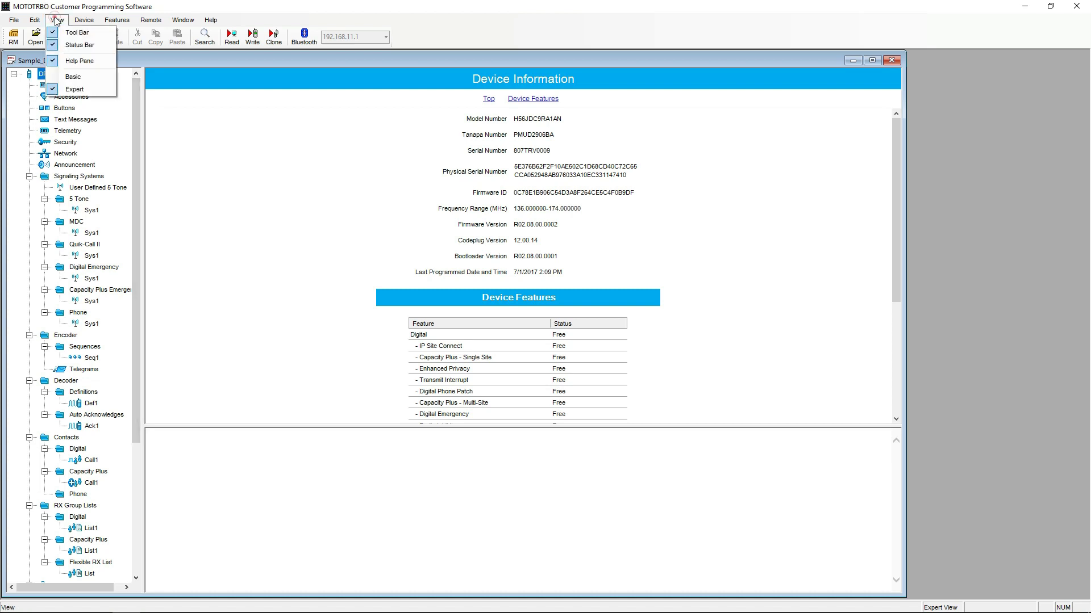
click(73, 88)
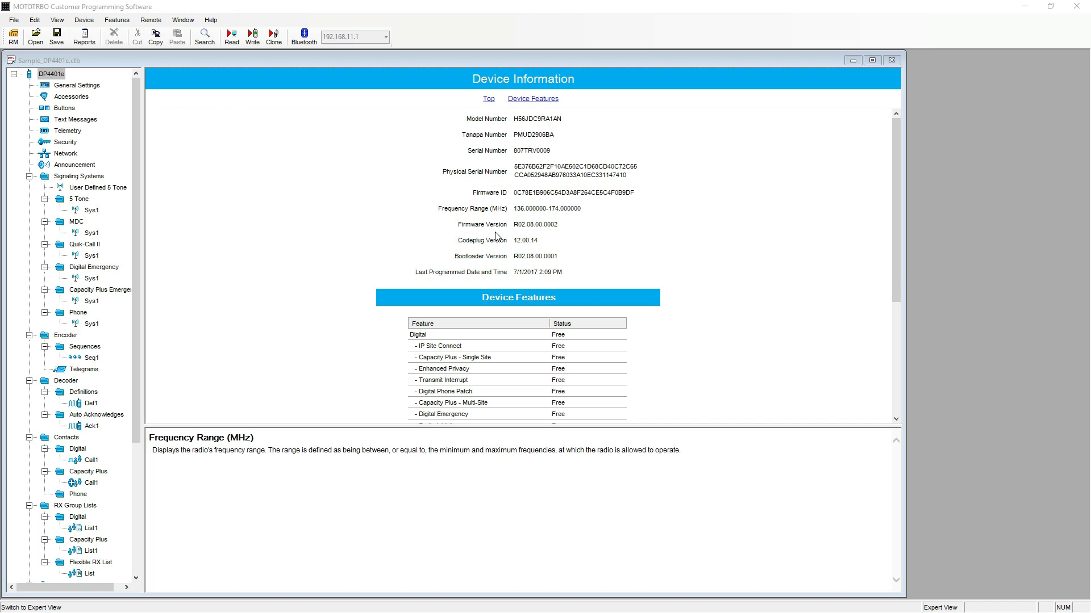
click(536, 121)
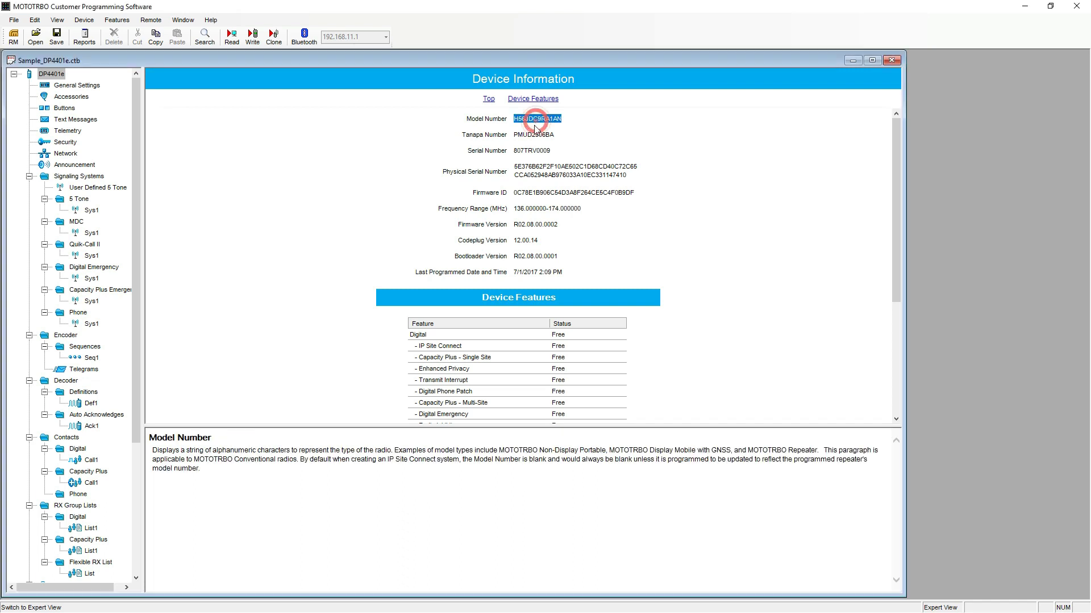
click(534, 135)
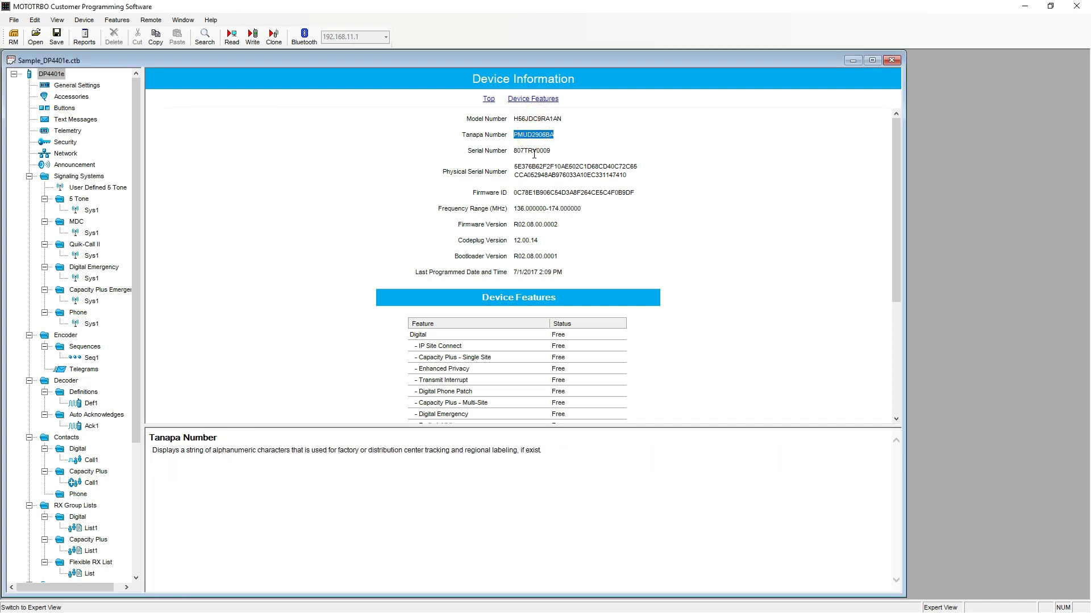
click(535, 151)
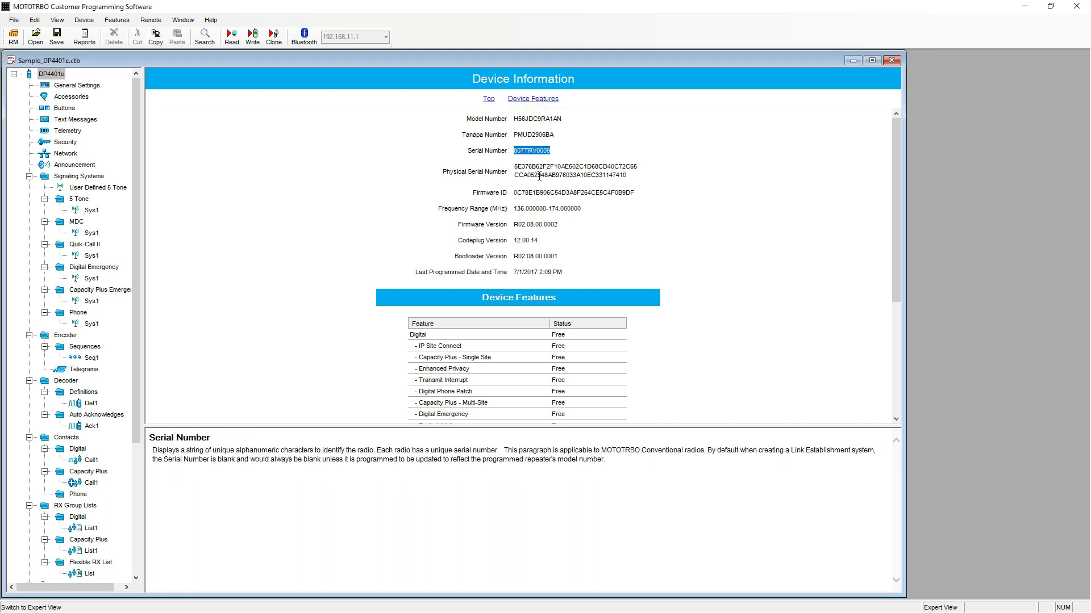
double_click(540, 225)
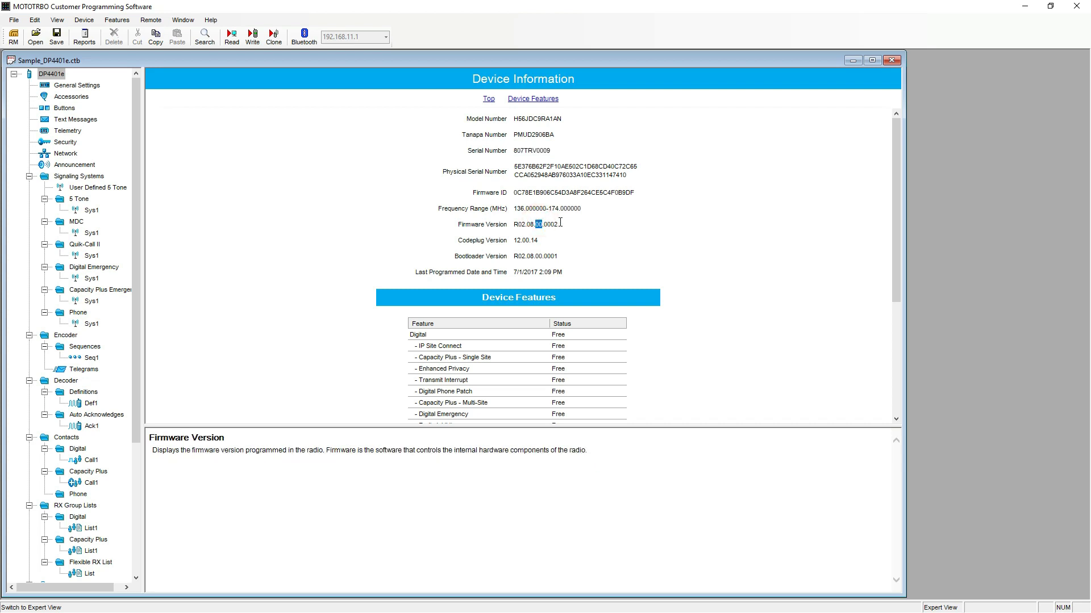
triple_click(545, 225)
triple_click(535, 240)
triple_click(584, 208)
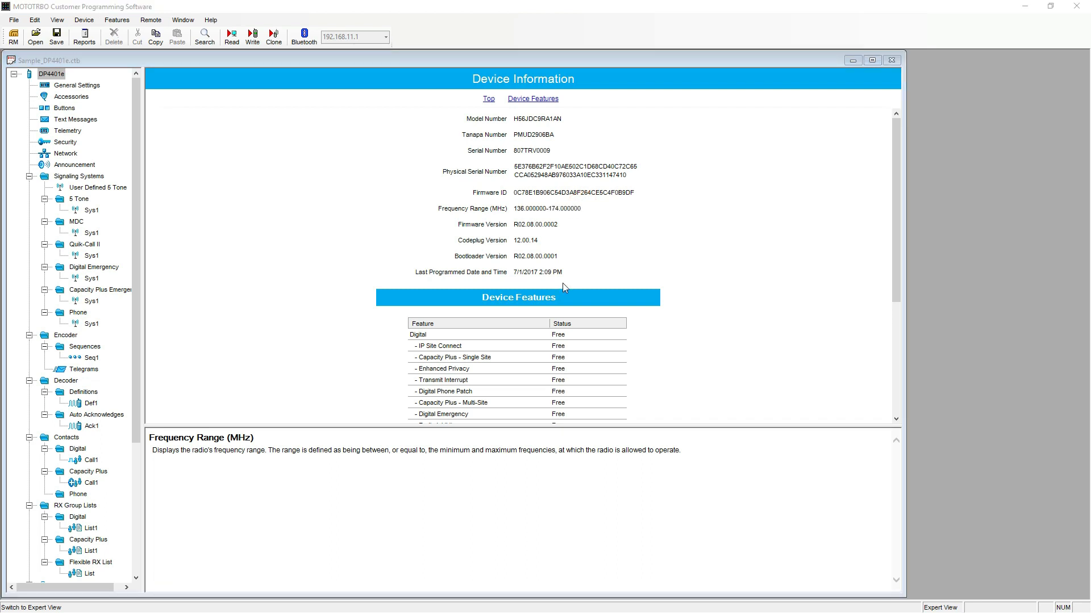
Show the General Settings page with Radio ID 1 and Open Squelch monitor type.
scroll(563, 287, down, 5)
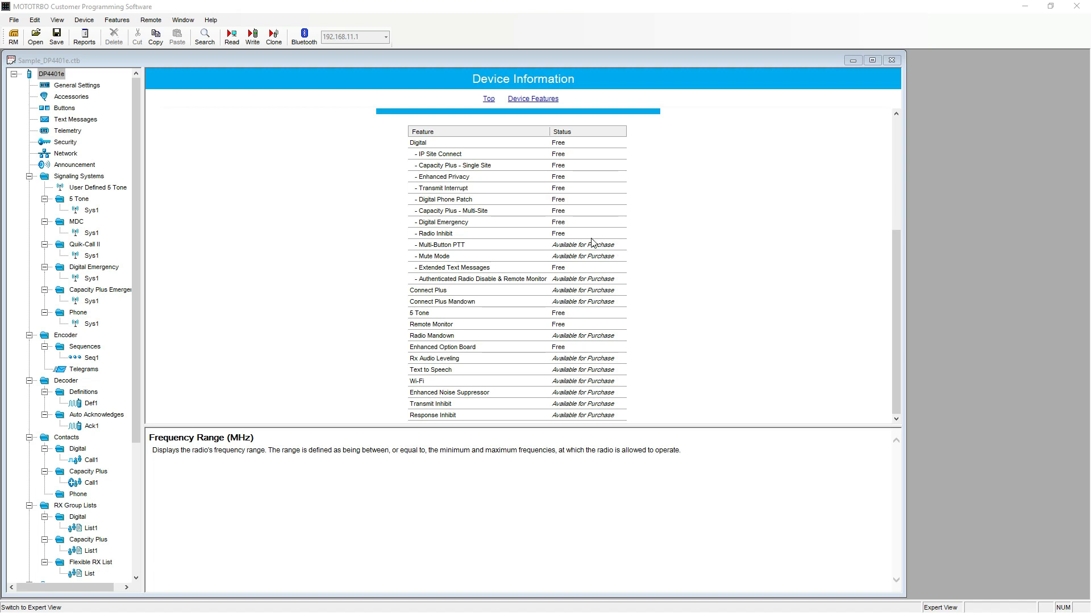
click(68, 90)
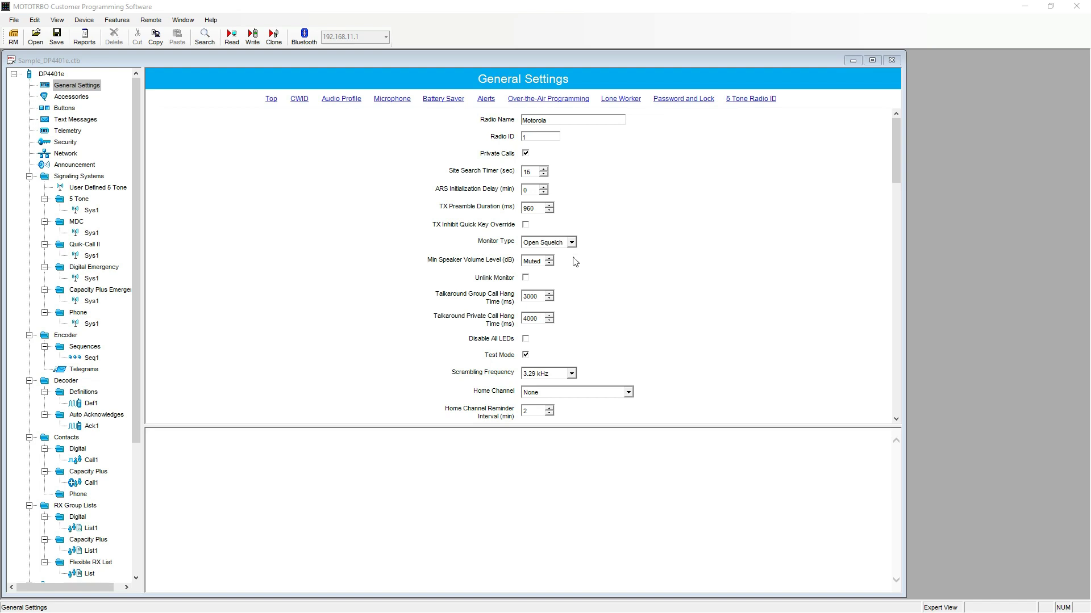
In Audio Profile, set Environment to Loud, enable AF Suppressor and choose Mic Follow PTT.
click(340, 106)
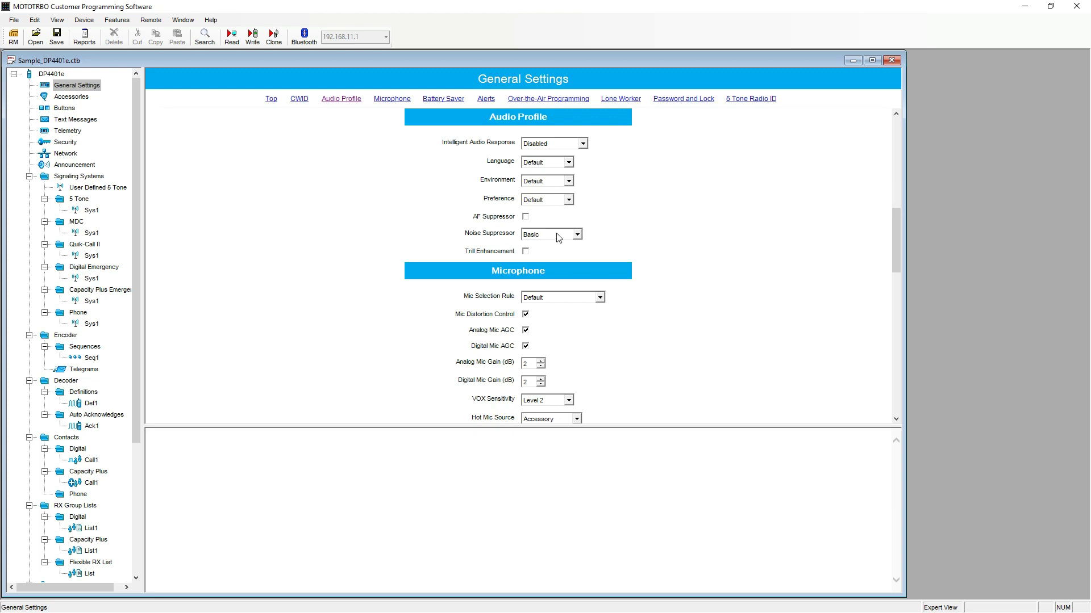
click(559, 180)
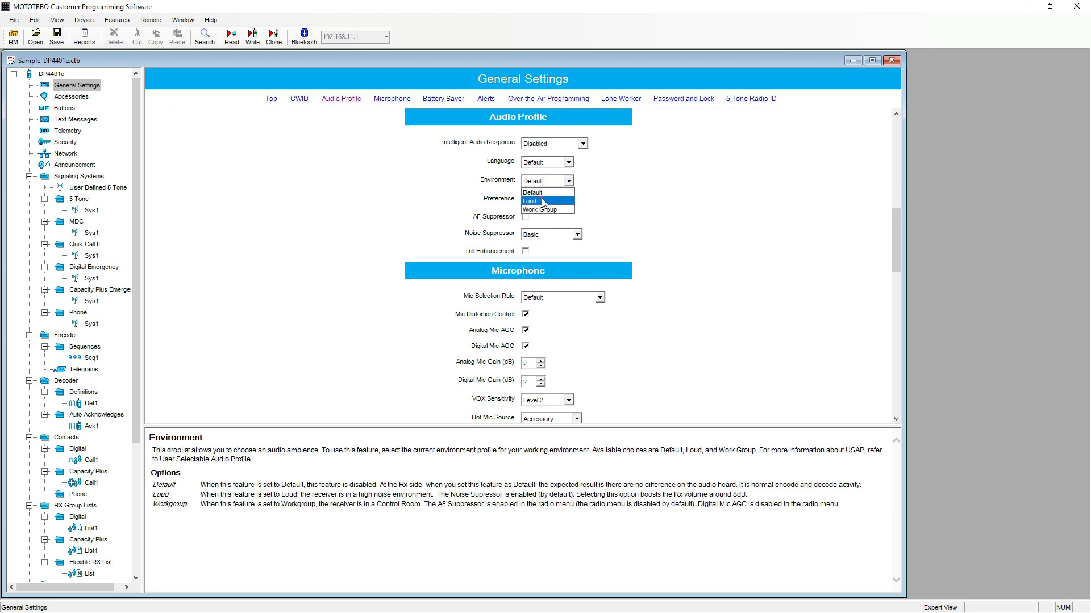
click(546, 202)
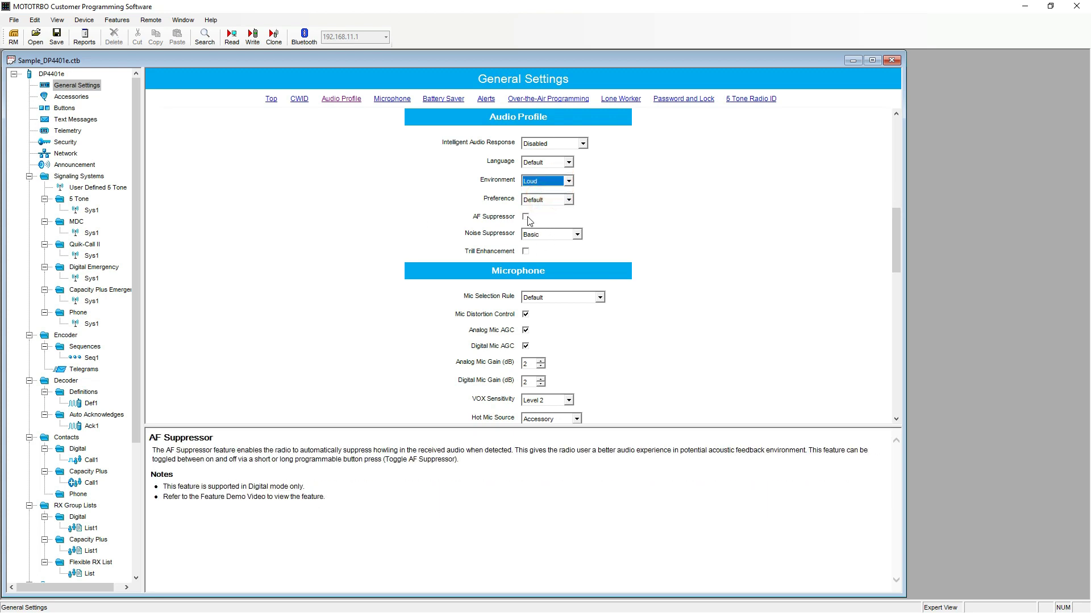
click(526, 217)
click(600, 298)
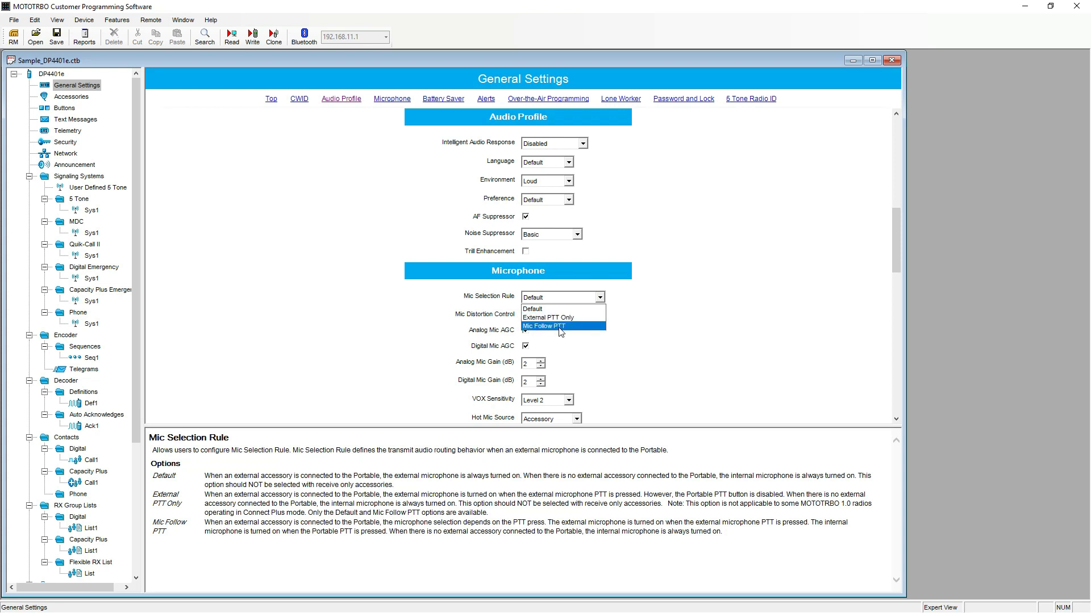
click(560, 326)
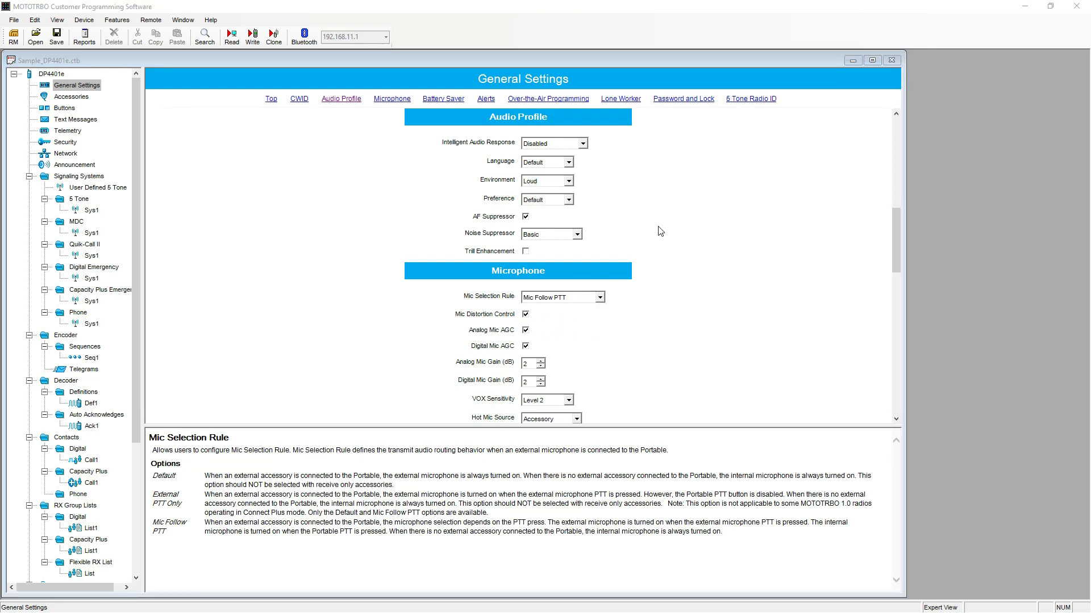
Set the Orange Button and Side Buttons 1–3 short and long presses to Unassigned.
click(64, 109)
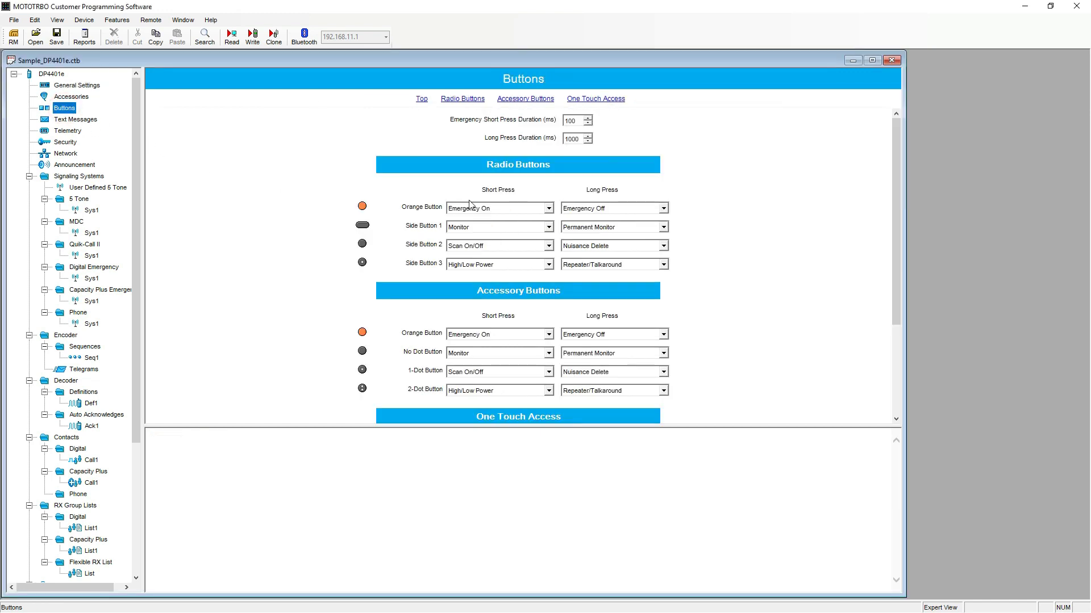
click(500, 211)
key(u)
key(Return)
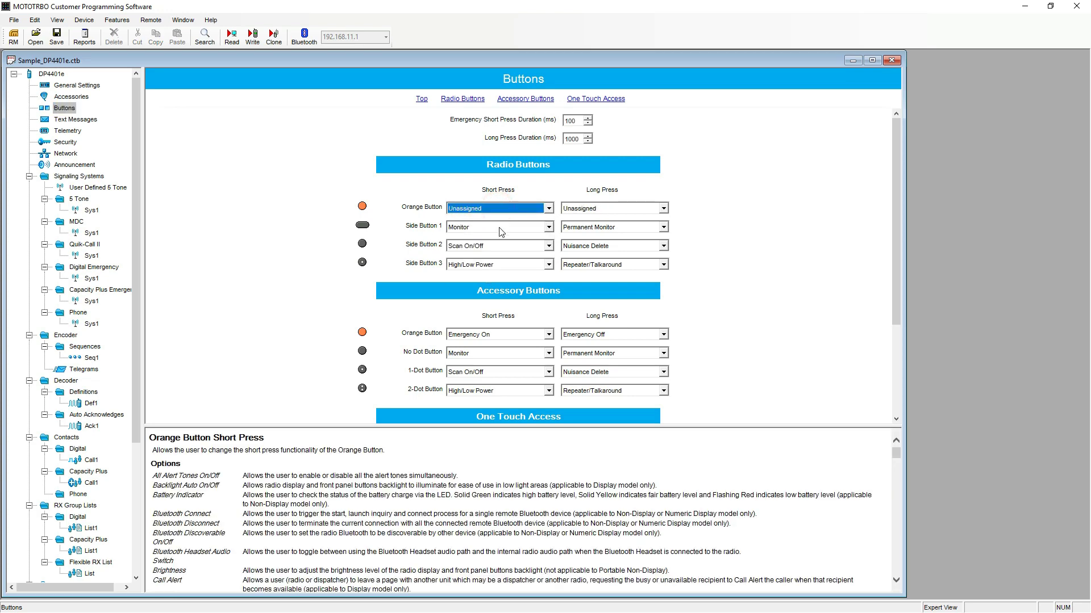
click(499, 227)
key(u)
key(Return)
click(571, 227)
key(u)
key(Return)
click(579, 245)
key(u)
key(Return)
click(511, 246)
key(u)
key(Return)
click(517, 264)
key(u)
key(Return)
click(575, 267)
key(u)
key(Return)
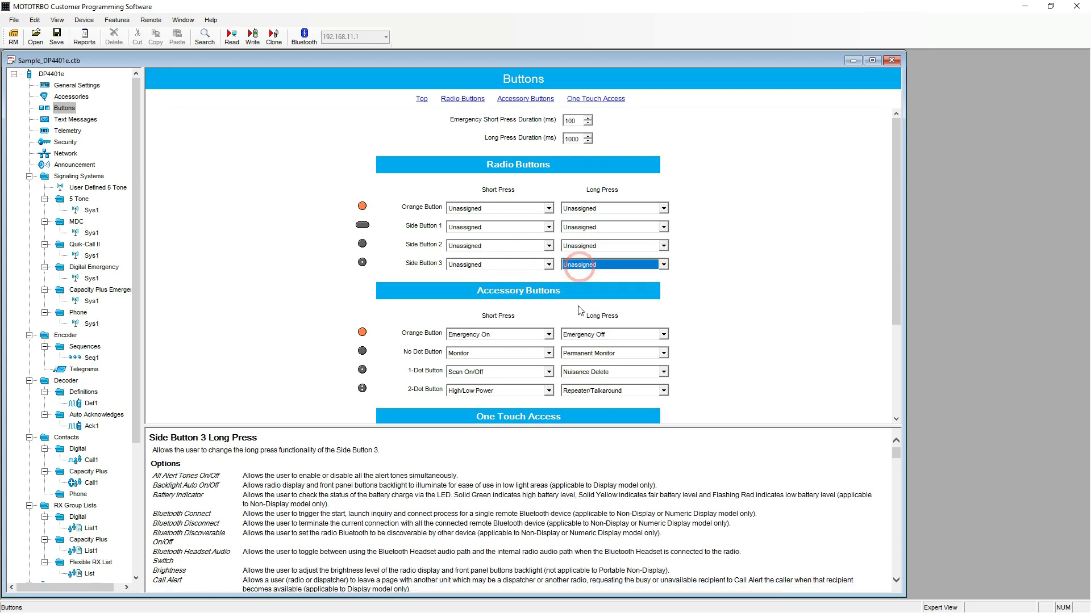
Set the accessory Orange, No Dot, 1-Dot and 2-Dot button presses to Unassigned, and save.
click(507, 336)
key(u)
key(Return)
click(505, 354)
key(u)
key(Return)
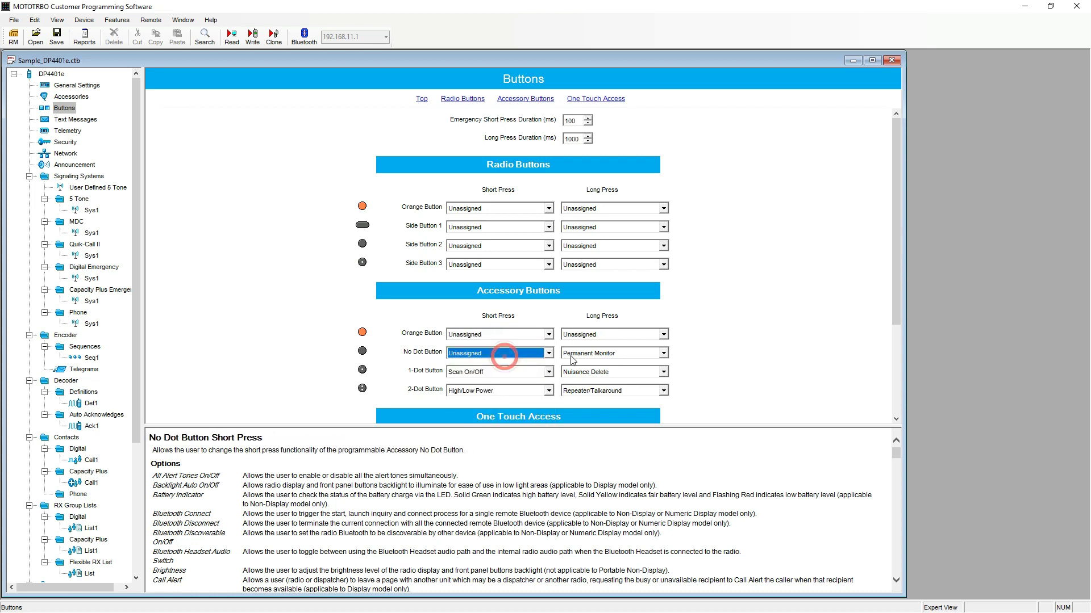
click(572, 354)
key(u)
key(Return)
click(574, 372)
key(u)
key(Return)
click(521, 374)
key(u)
key(Return)
click(508, 392)
key(u)
key(Return)
click(573, 392)
key(u)
key(Return)
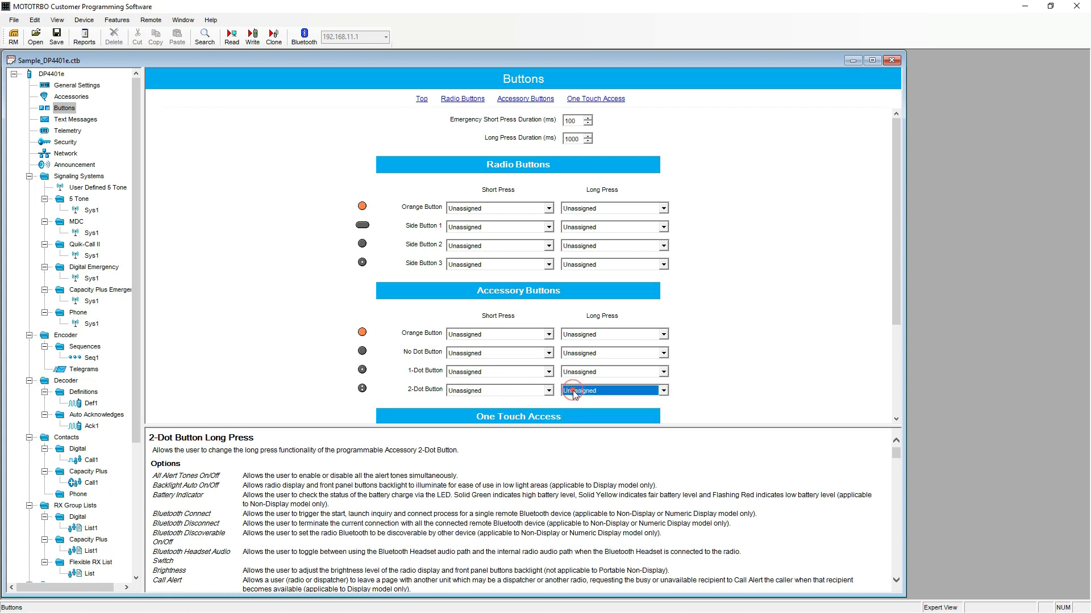
key(ctrl+s)
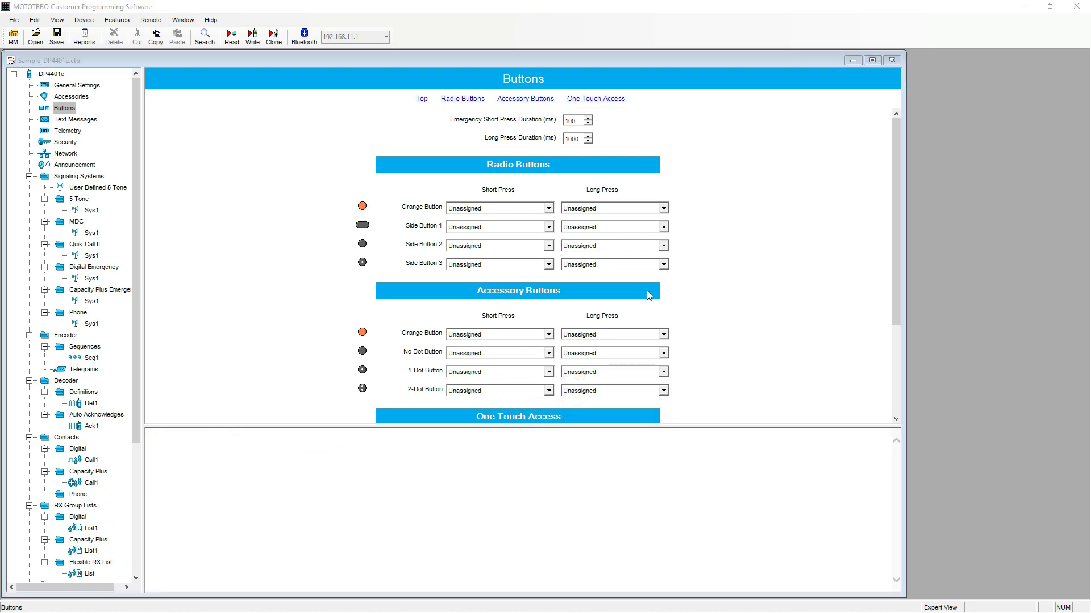
Delete RAS Key1 from the Security page's Restricted Access to System keys.
click(62, 144)
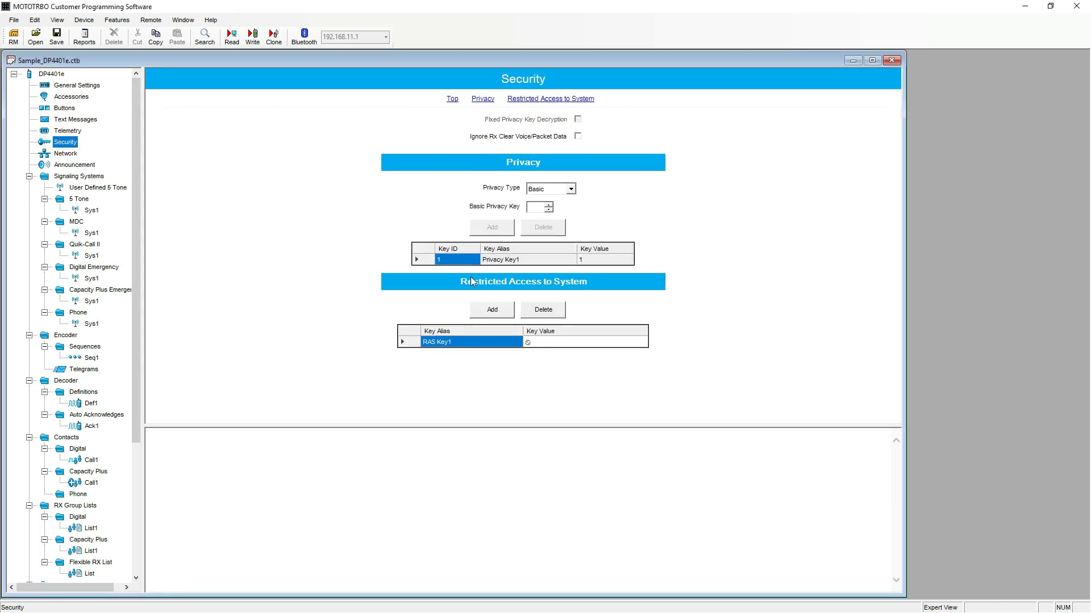
click(550, 317)
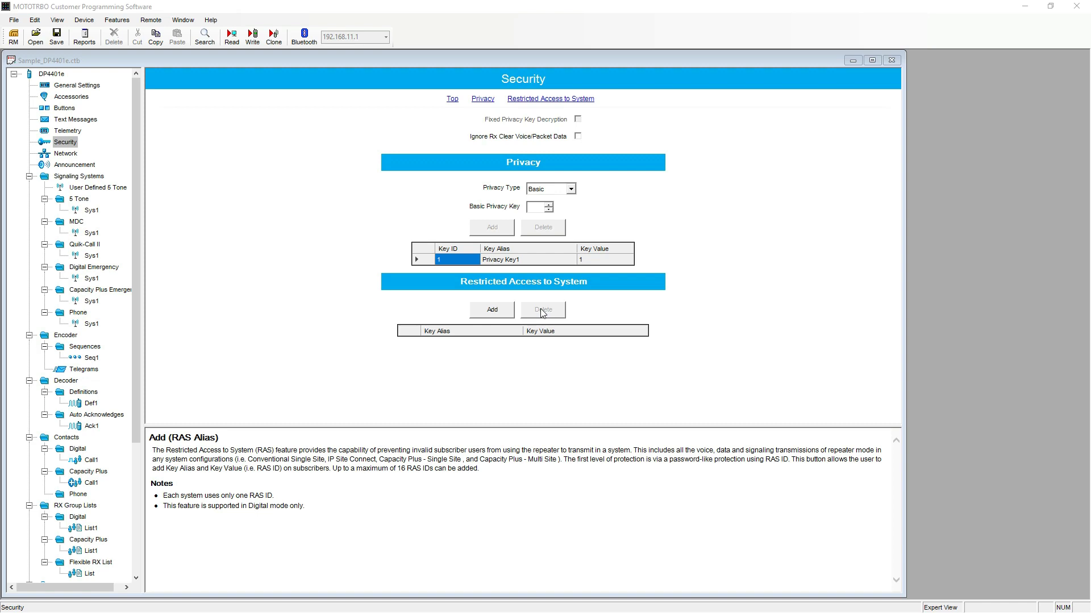
click(29, 177)
Show the Digital contacts list and add group call contact Call2.
click(29, 188)
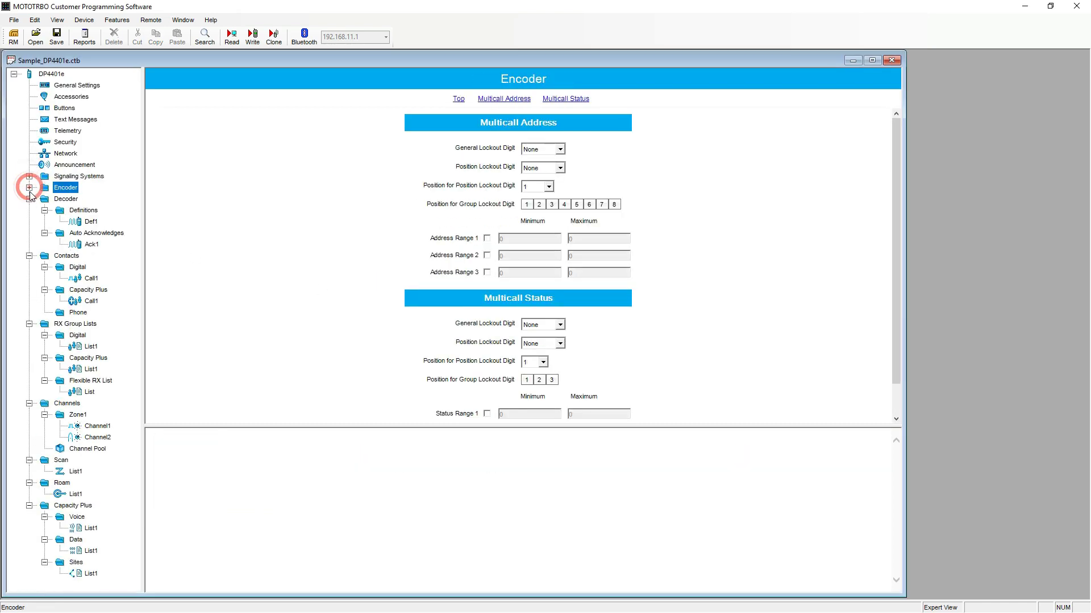
click(29, 199)
click(67, 212)
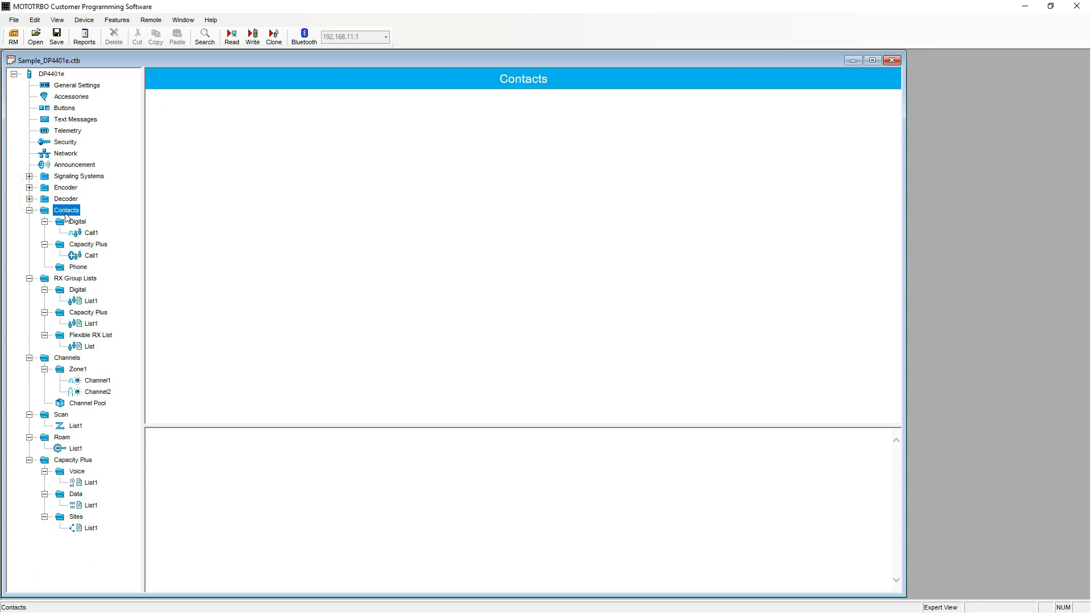
click(75, 223)
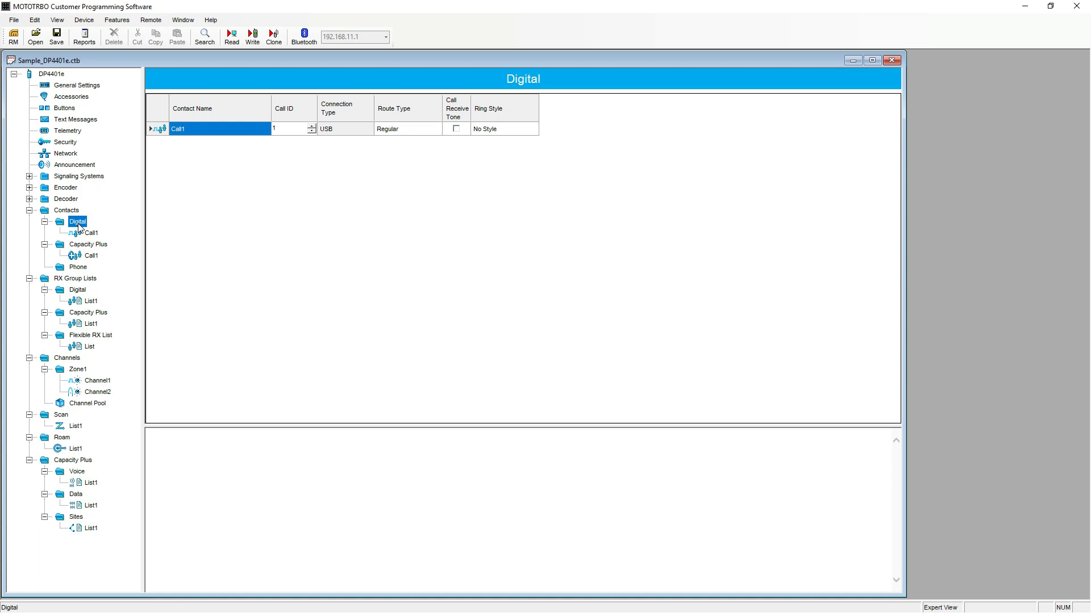
right_click(79, 228)
mouse_move(108, 232)
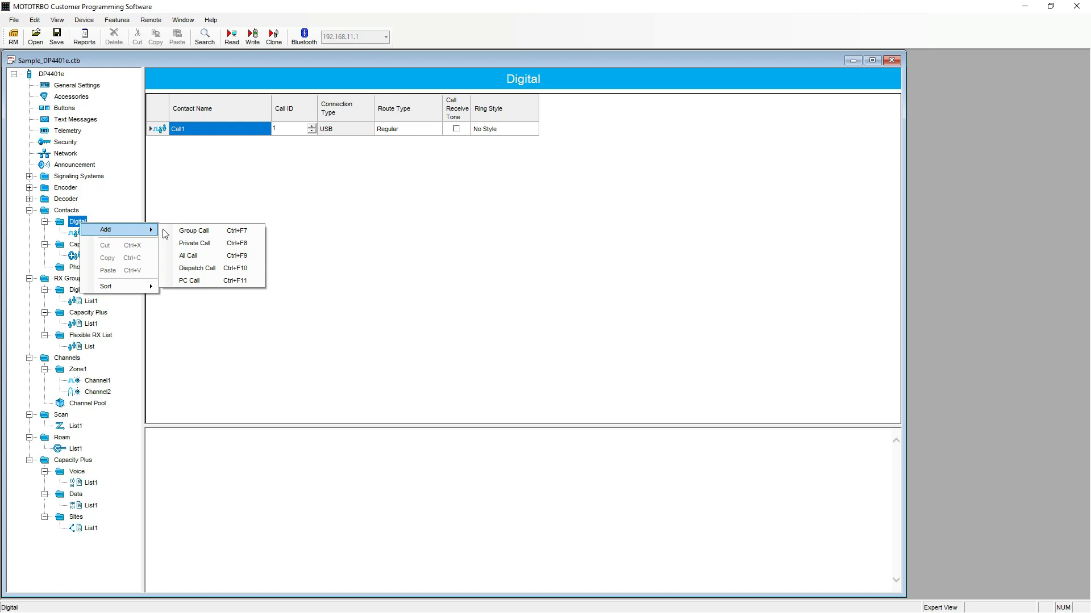
click(182, 232)
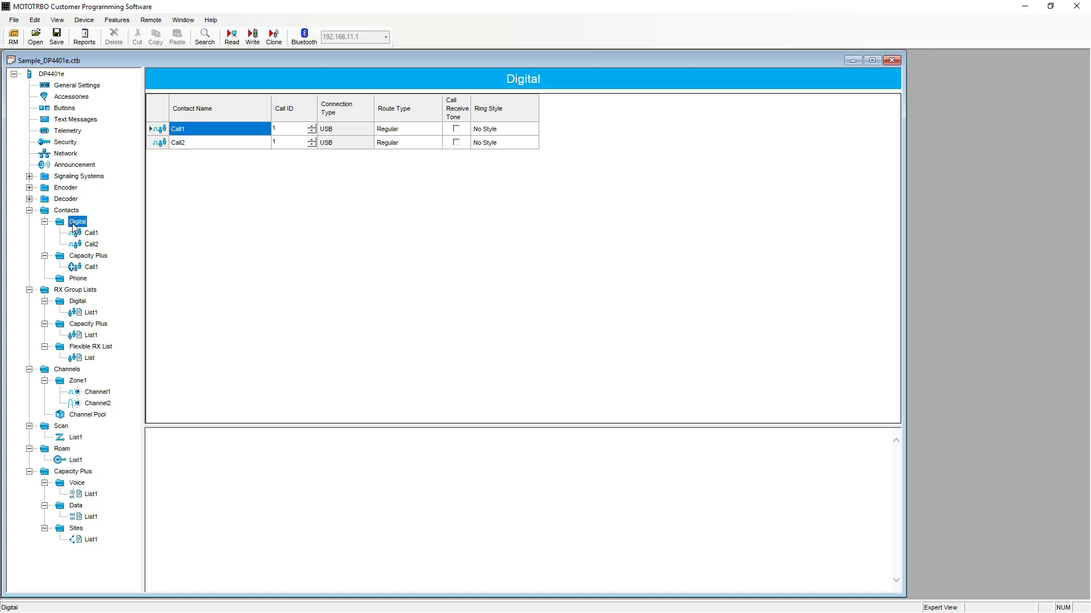
Add another digital group call contact, Call3.
right_click(74, 227)
mouse_move(113, 230)
click(183, 232)
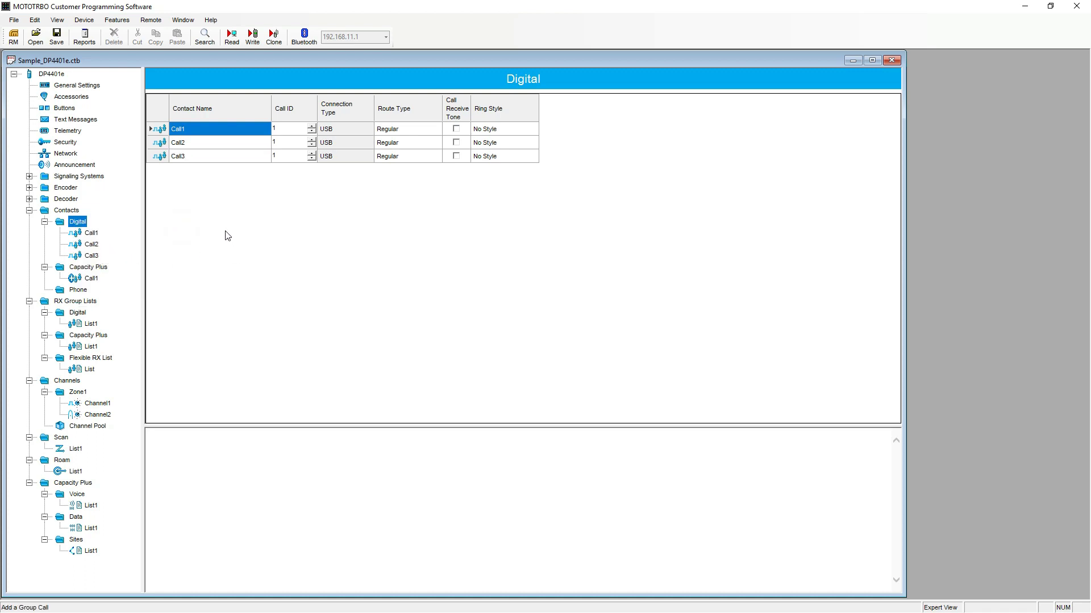
Give Call1, Call2 and Call3 call IDs 10, 20 and 30, then show digital RX group lists.
click(200, 131)
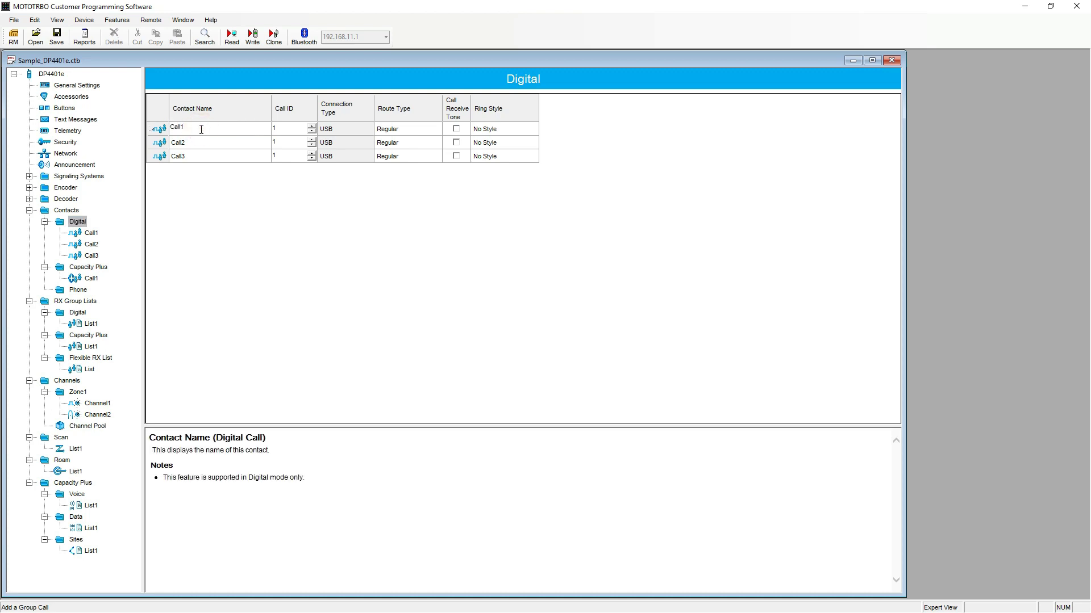
click(201, 142)
click(202, 151)
click(302, 129)
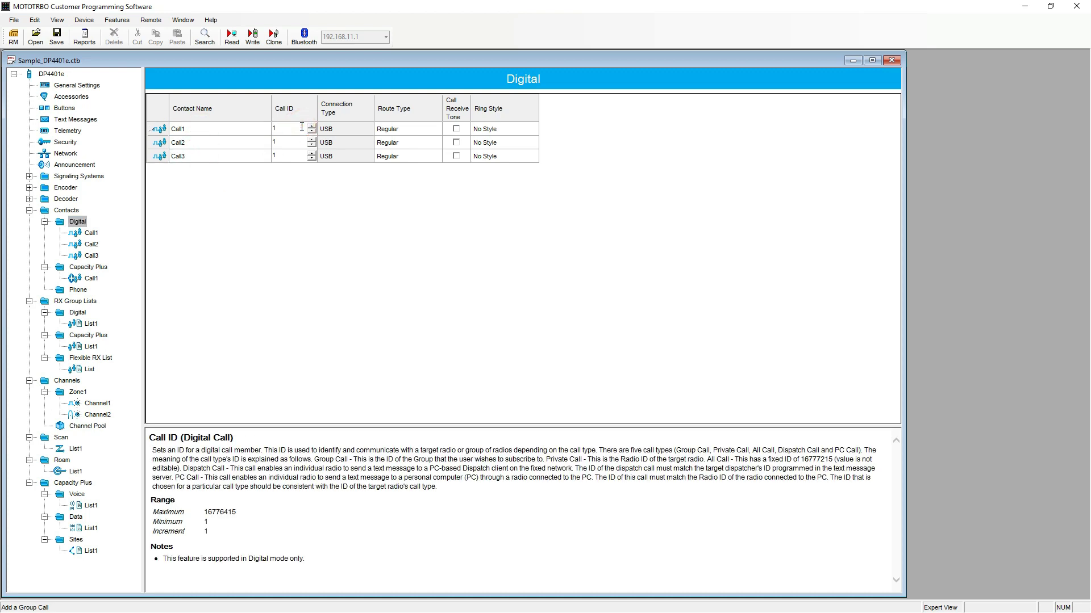
click(293, 142)
key(BackSpace)
text(20)
click(285, 155)
key(BackSpace)
text(30)
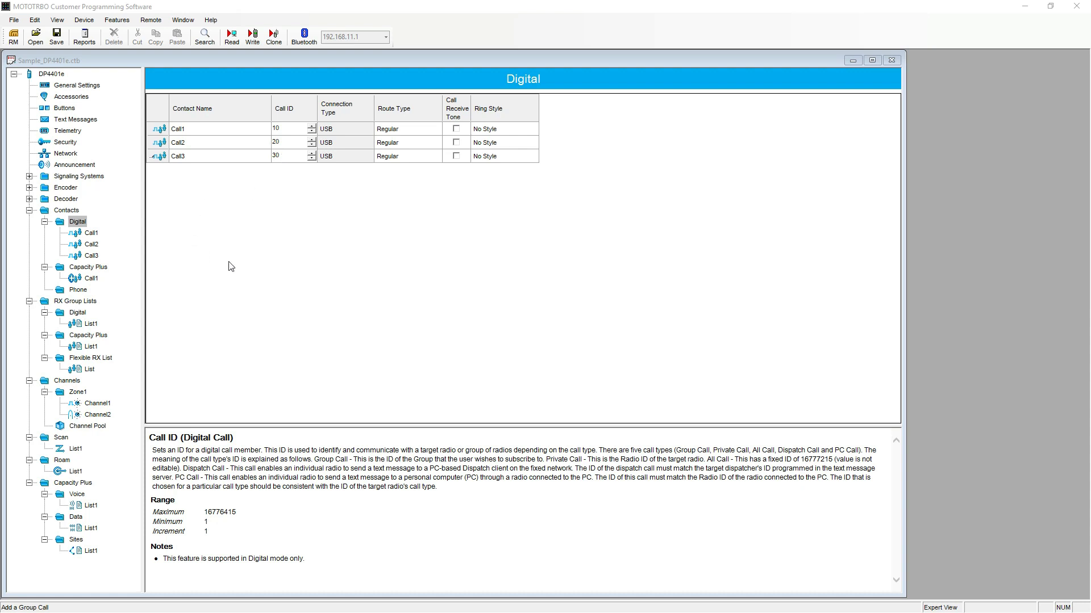
click(79, 314)
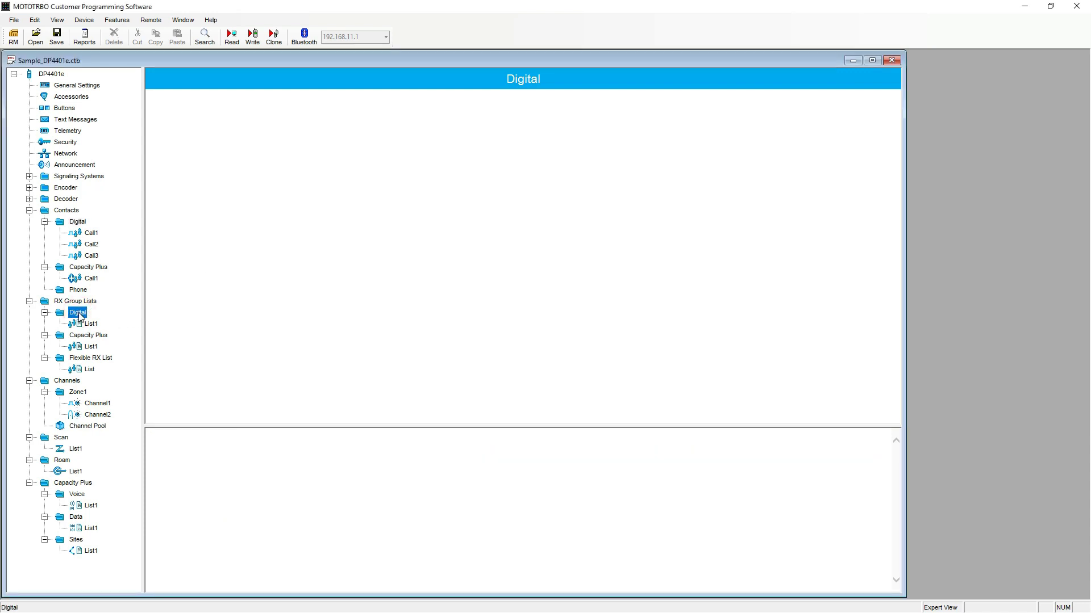
Add two digital RX group lists, List2 and List3.
right_click(79, 316)
mouse_move(121, 321)
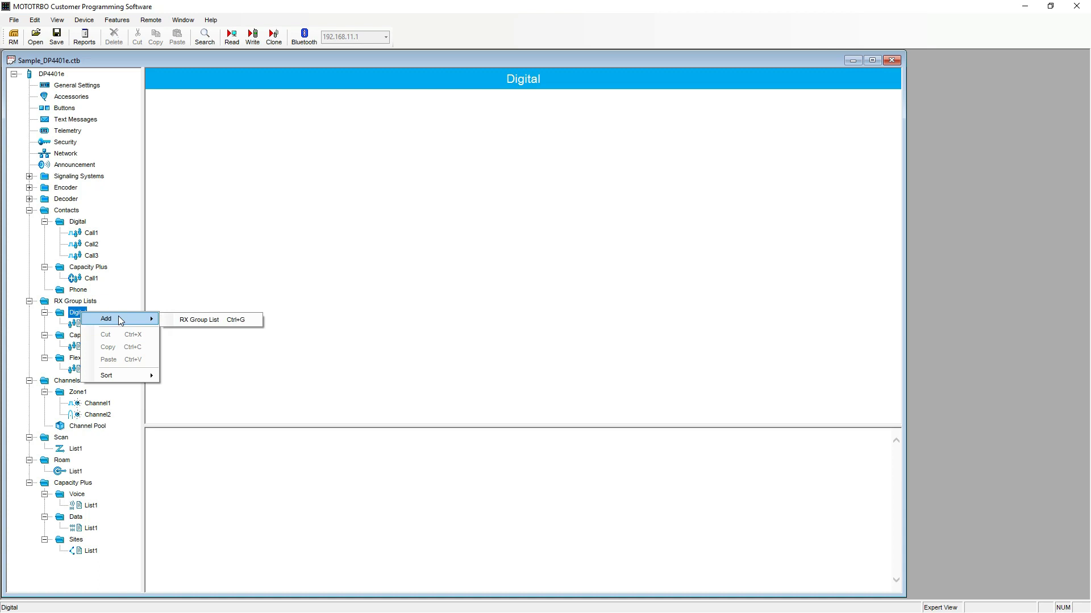
click(180, 320)
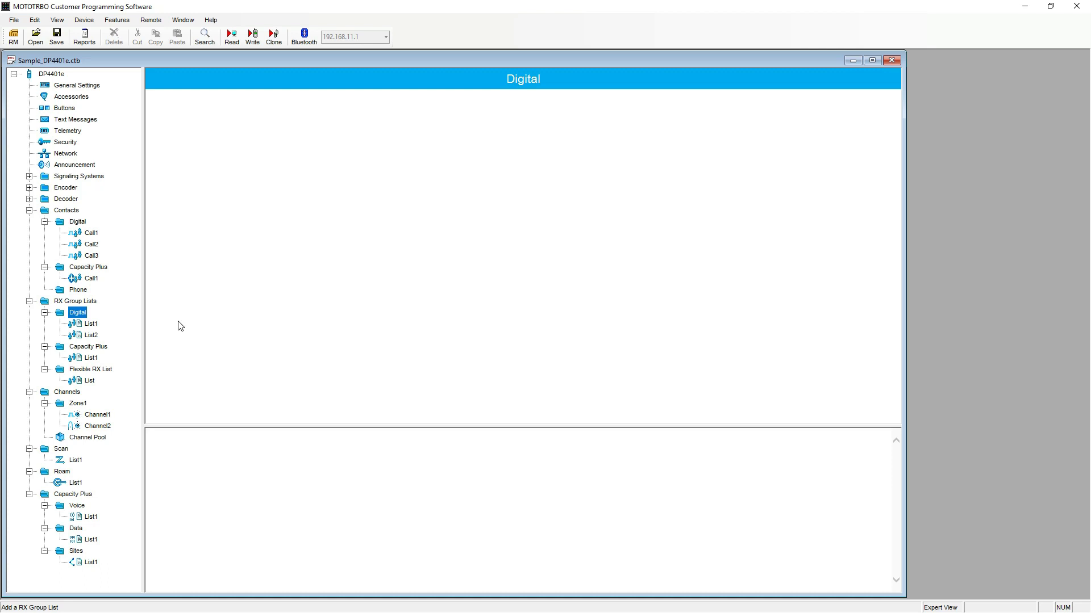
right_click(85, 313)
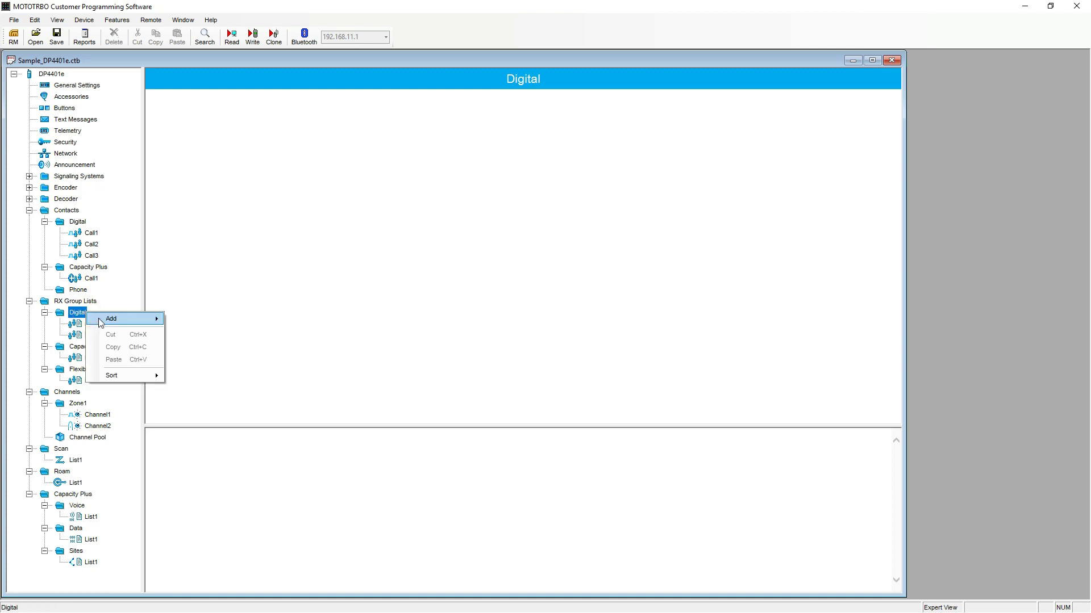
mouse_move(102, 321)
click(191, 321)
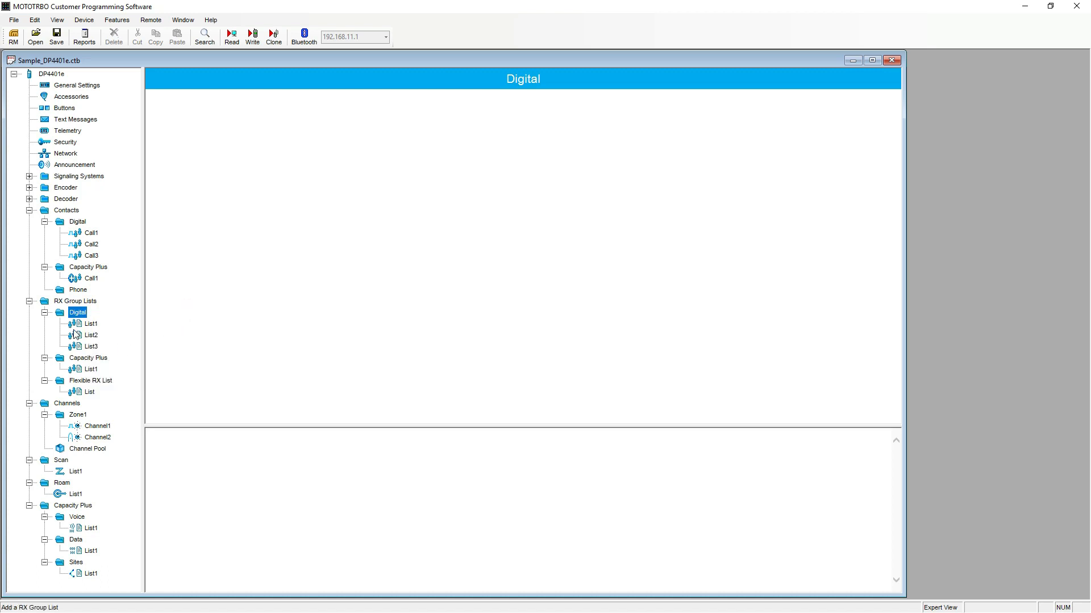
Make Call2 the member of List2 and Call3 the member of List3.
click(86, 324)
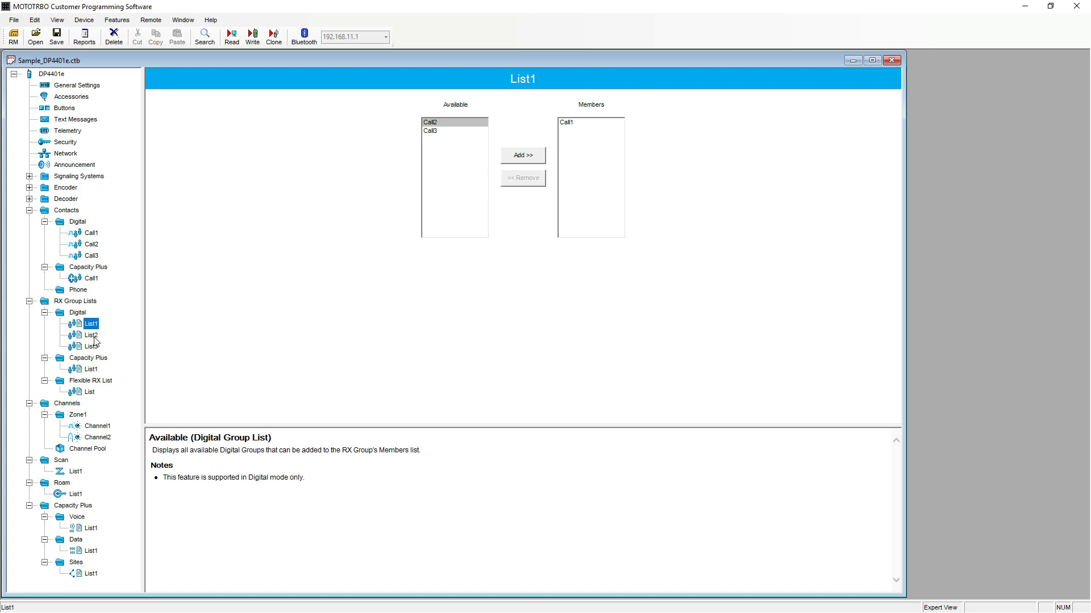
click(93, 336)
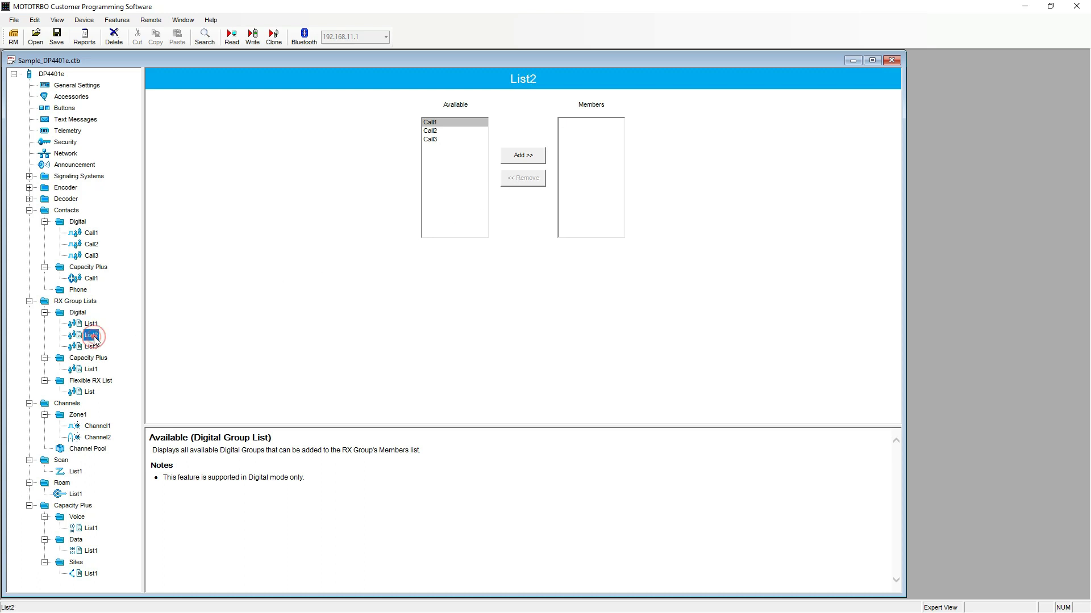
click(435, 131)
click(509, 159)
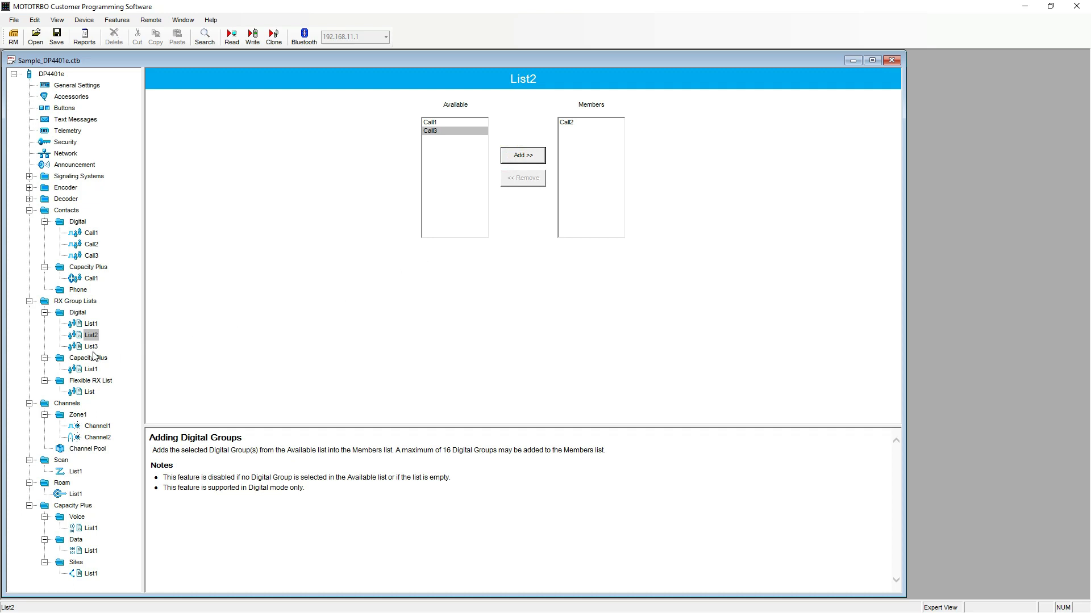
click(91, 348)
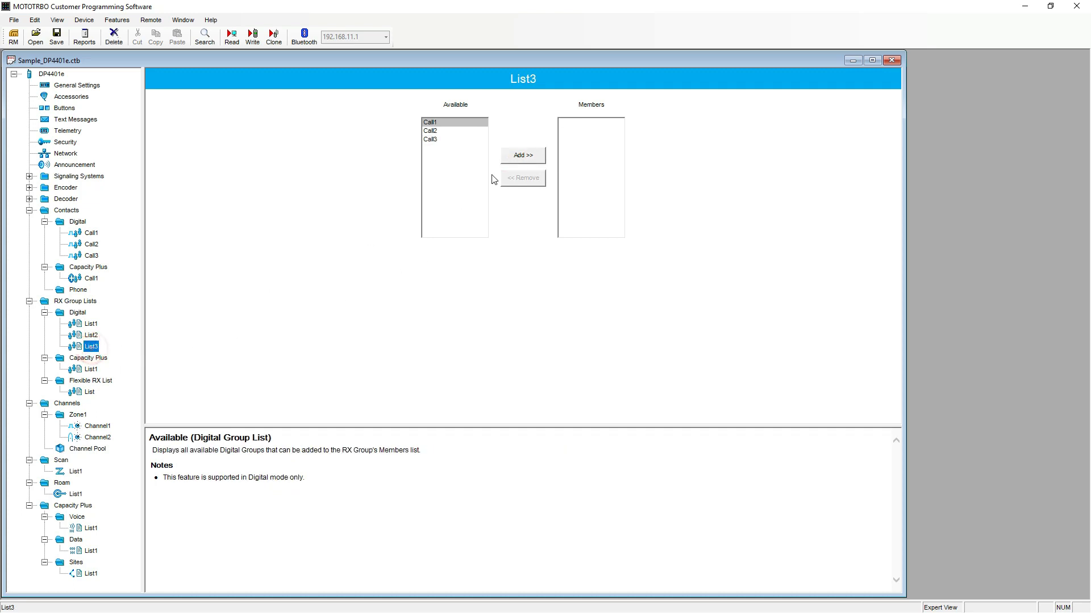
click(433, 140)
click(526, 157)
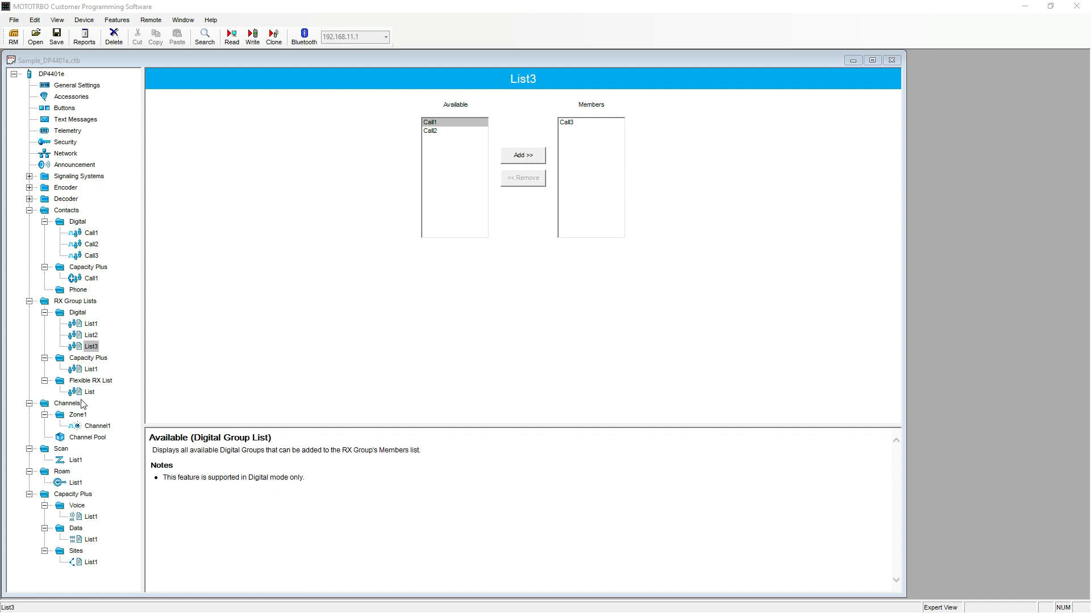
Add digital channels Channel2 and Channel3 to Zone1.
click(71, 414)
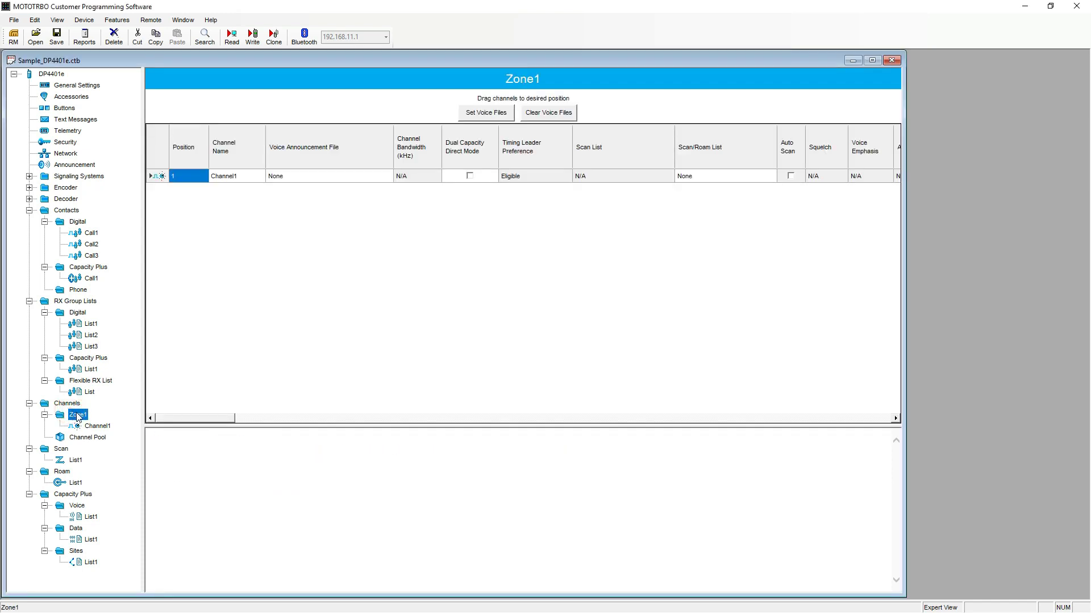
right_click(78, 418)
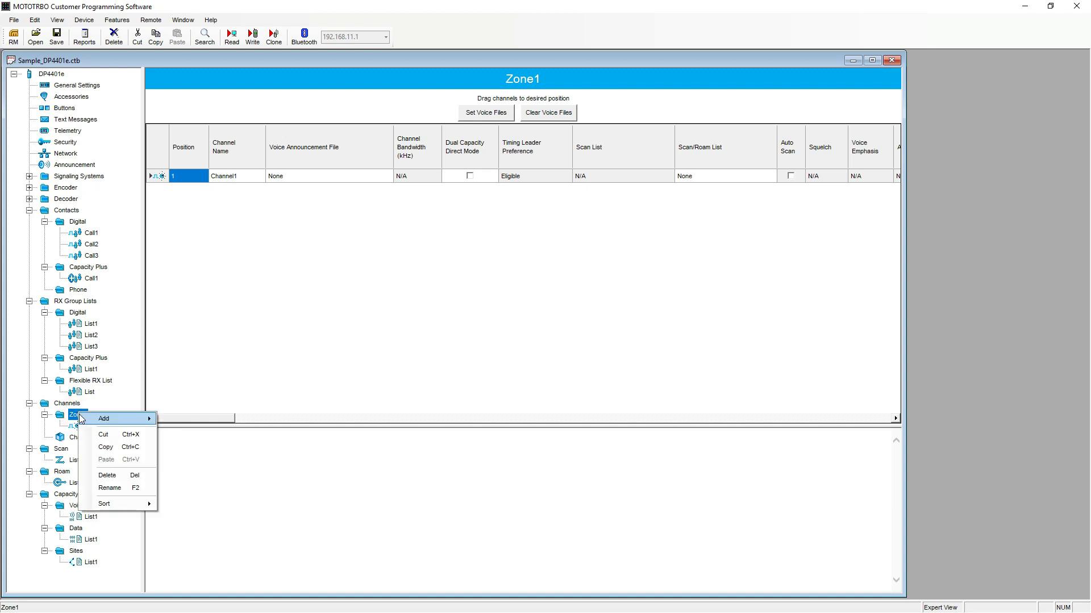
mouse_move(121, 424)
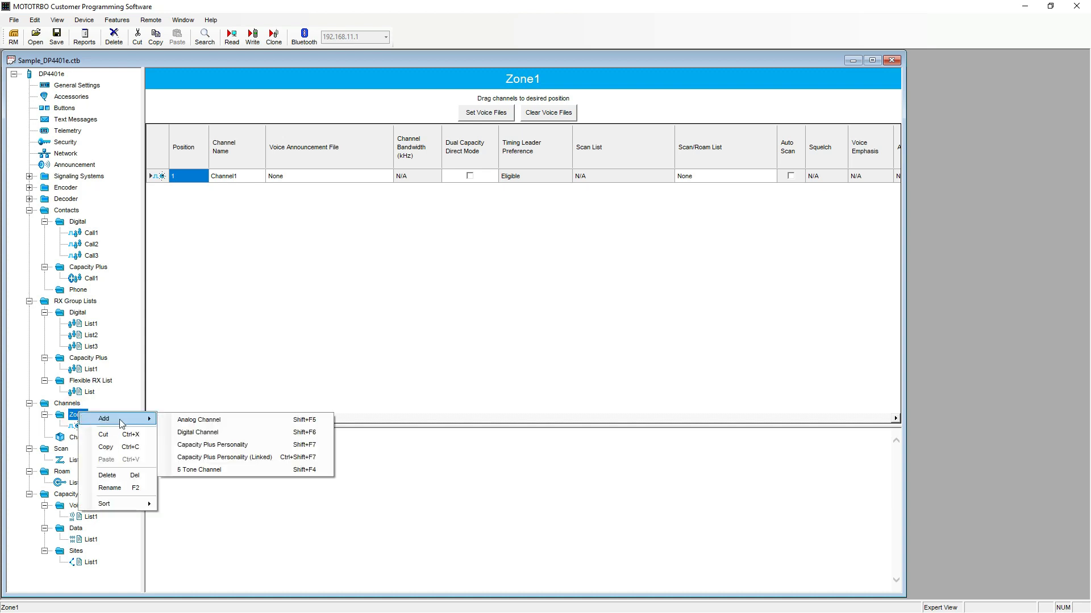
click(183, 438)
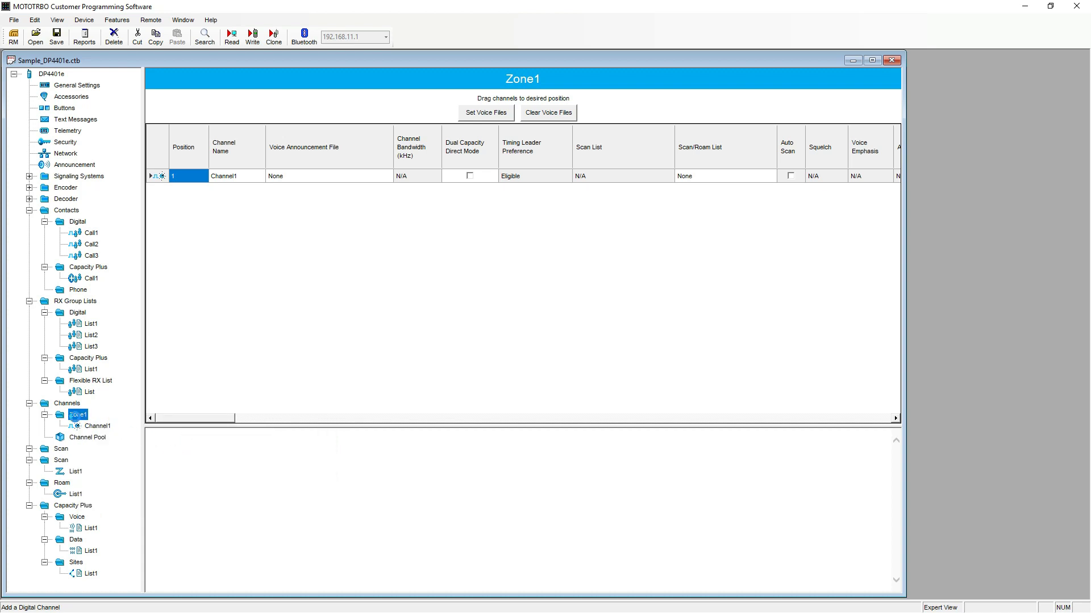
right_click(75, 418)
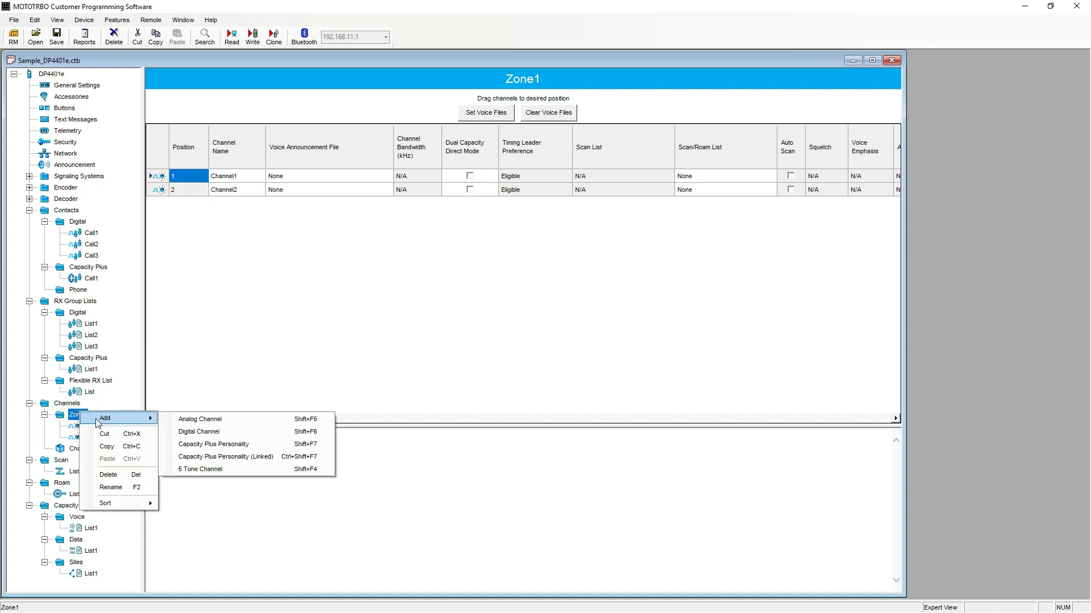
click(200, 431)
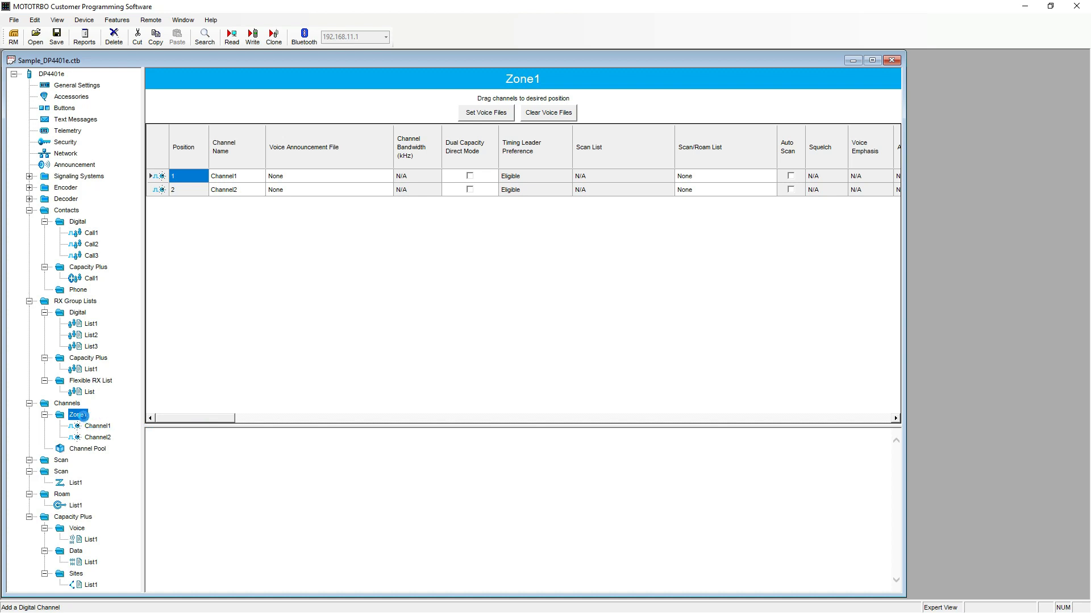
Add analog channels Channel4, Channel5 and Channel6 to Zone1.
right_click(83, 416)
mouse_move(110, 422)
click(190, 425)
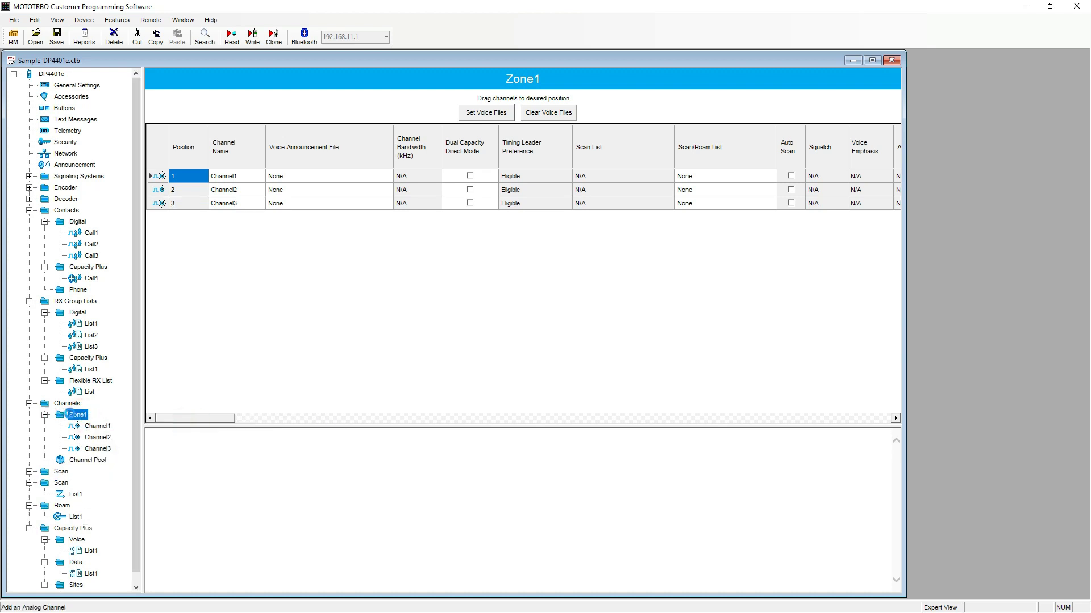
right_click(78, 415)
click(182, 424)
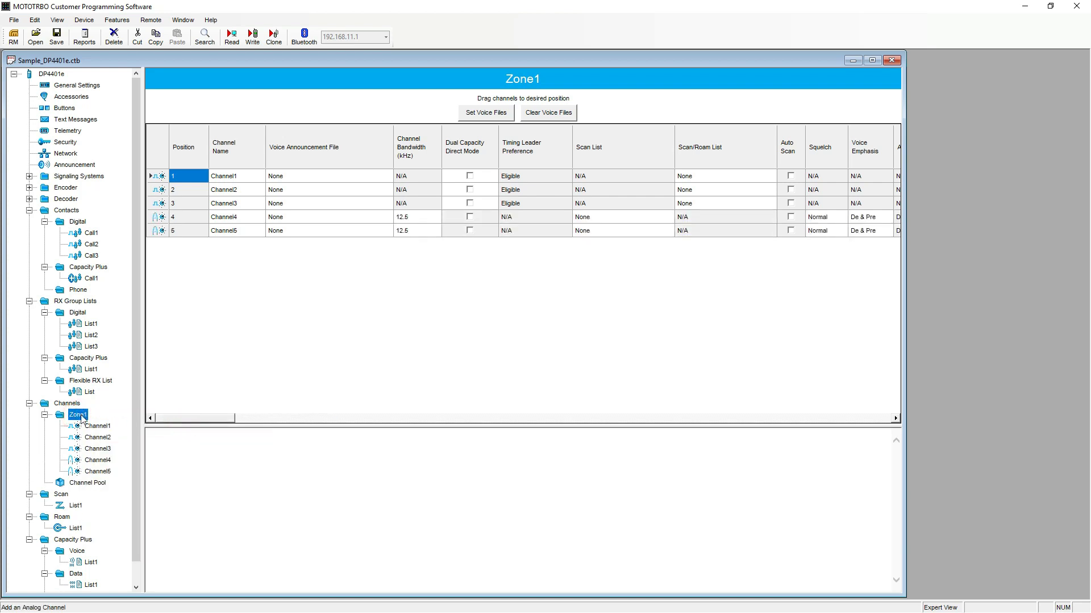
right_click(79, 415)
mouse_move(142, 421)
click(195, 423)
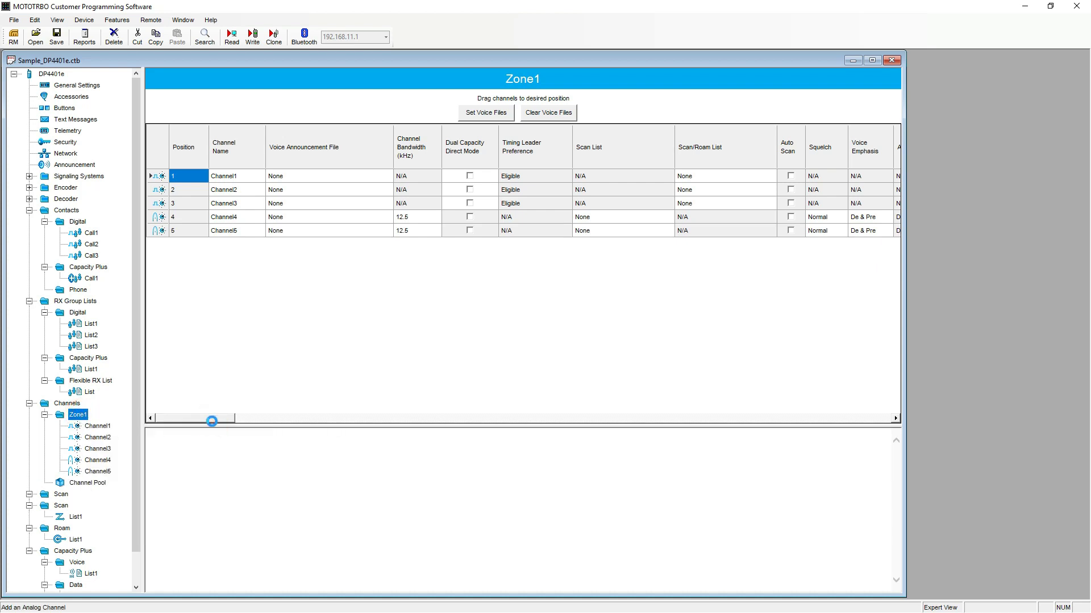
Open Channel1 and review its color code and receive and transmit frequencies.
click(89, 427)
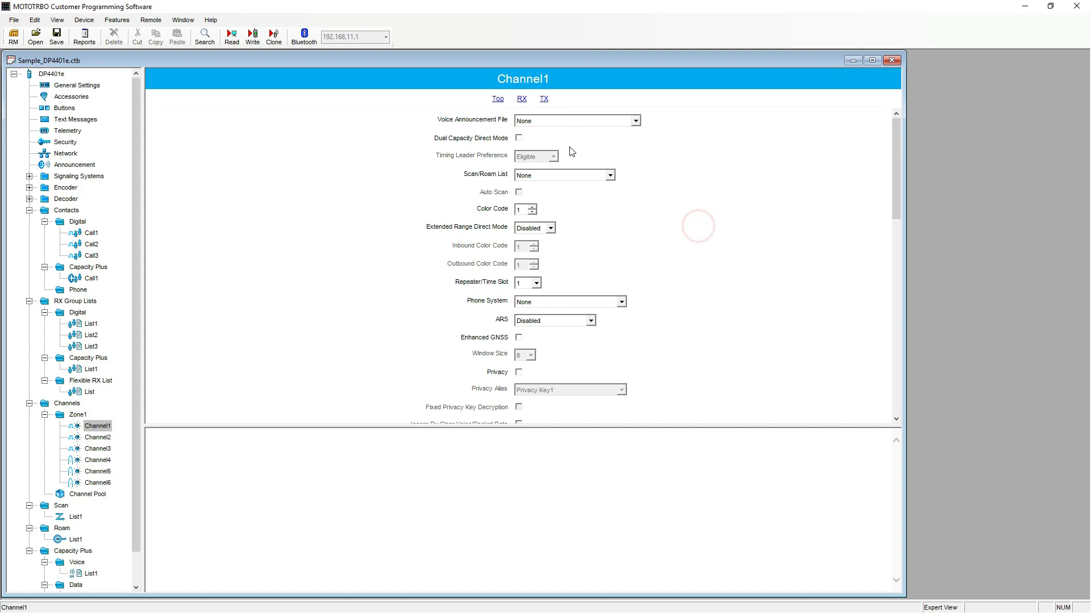
click(521, 211)
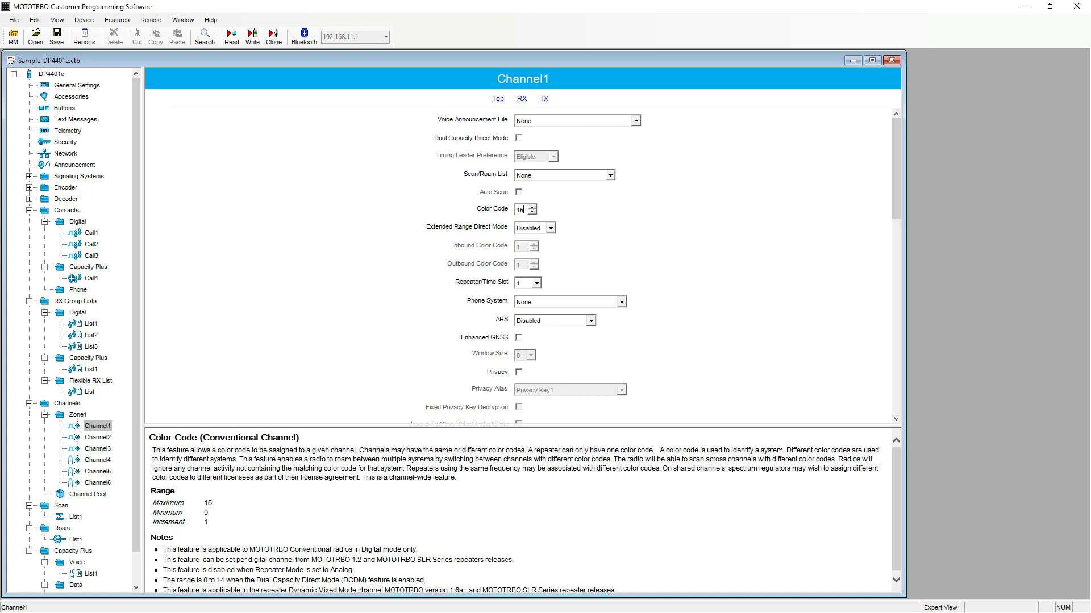
scroll(625, 241, down, 1)
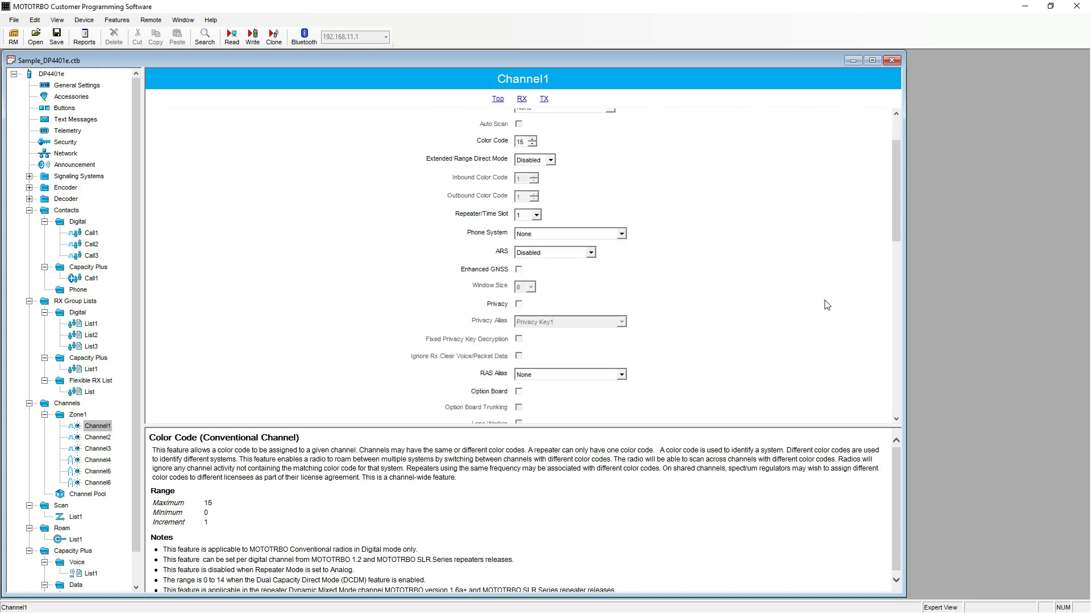
scroll(824, 306, down, 5)
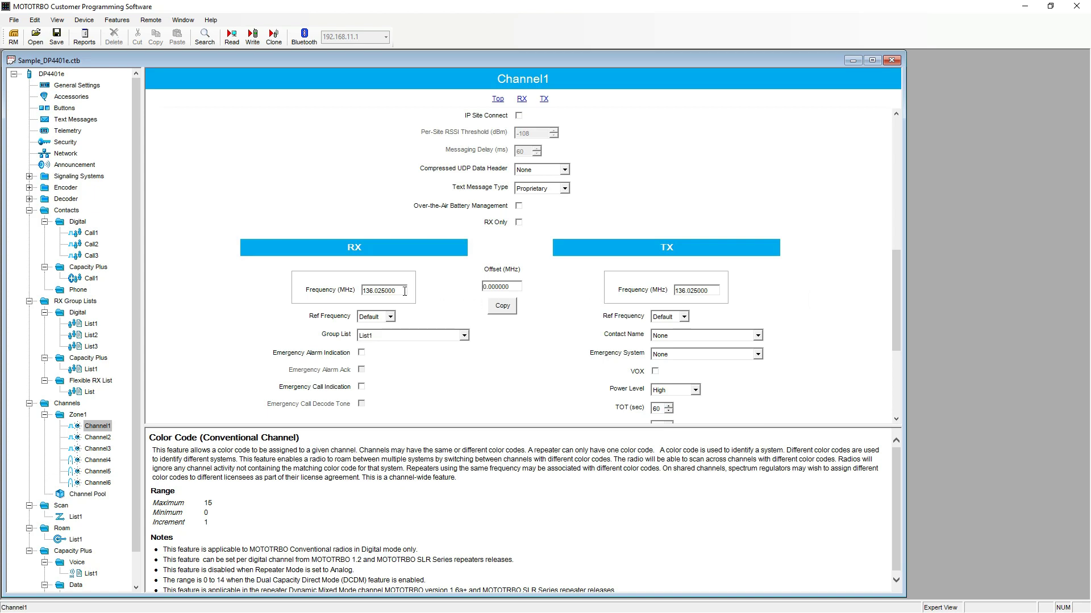
click(404, 290)
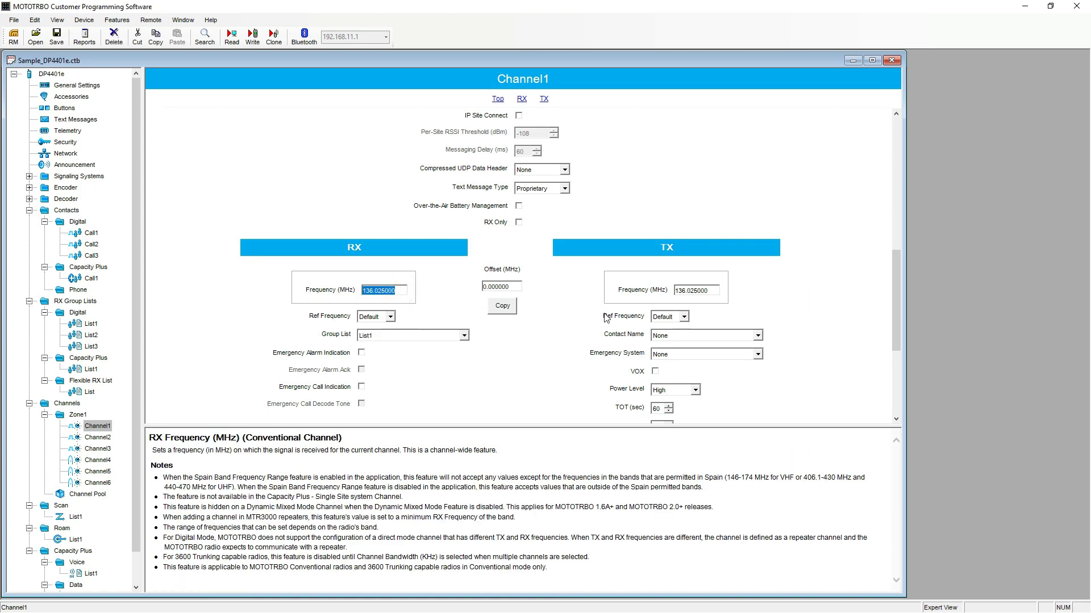
click(709, 292)
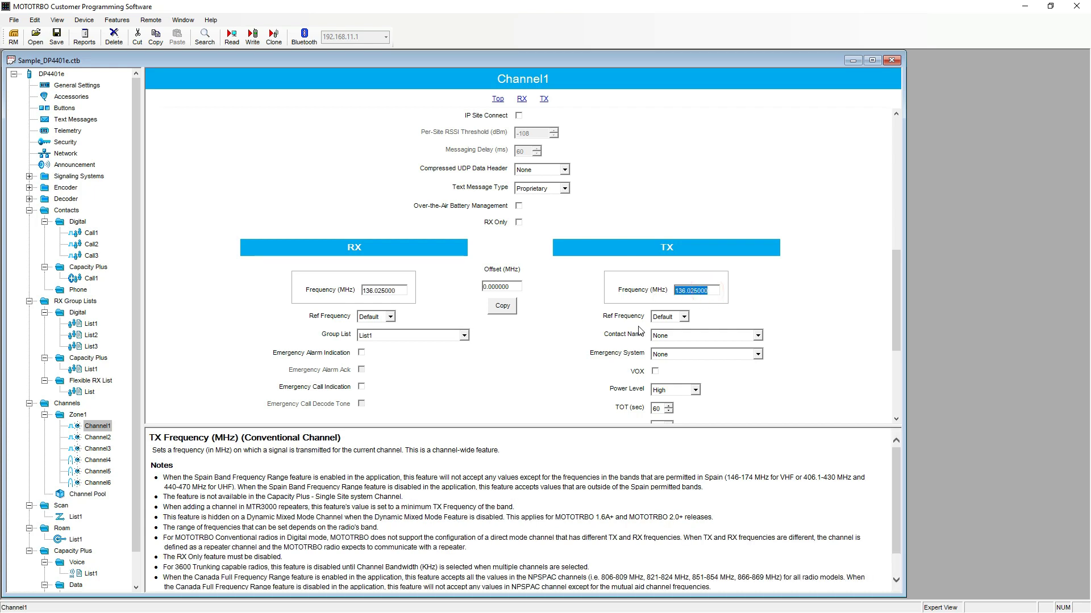
click(579, 321)
Assign Channel1 group list List1, contact Call1, and admit criteria Always.
click(437, 335)
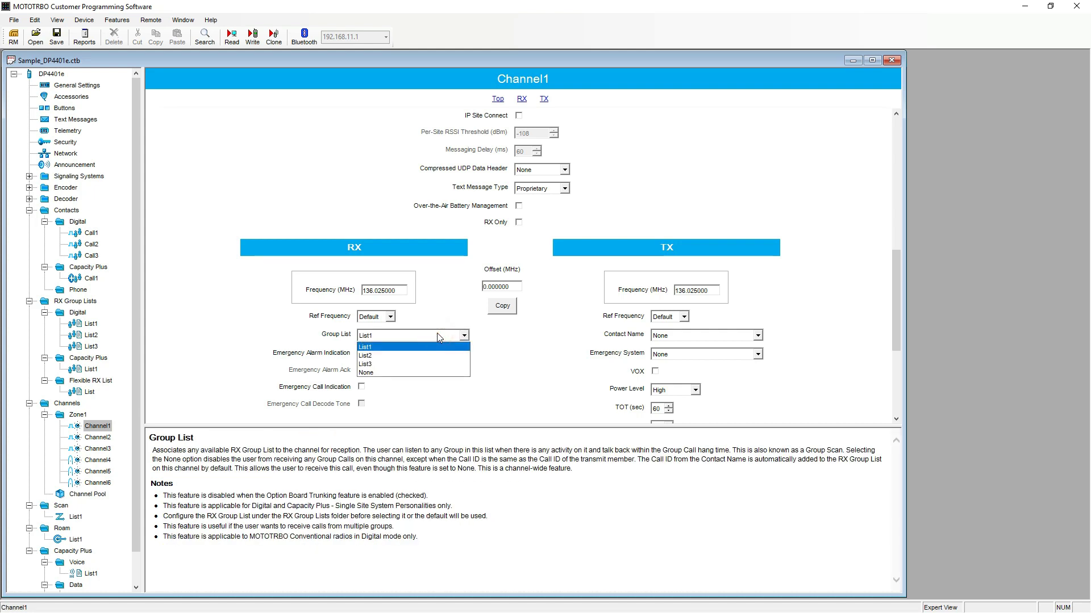
click(413, 352)
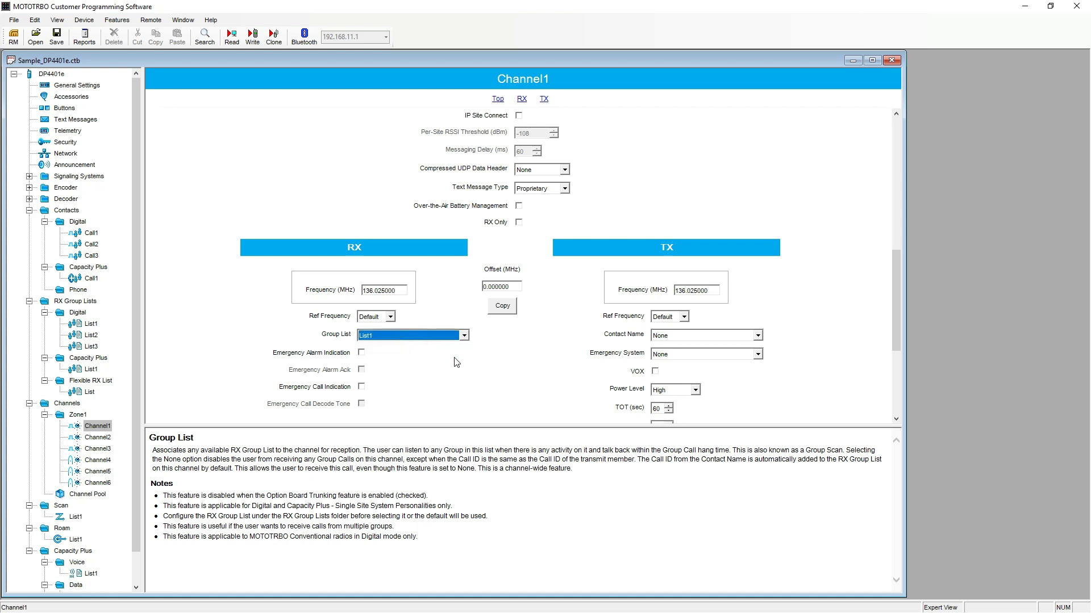
click(739, 338)
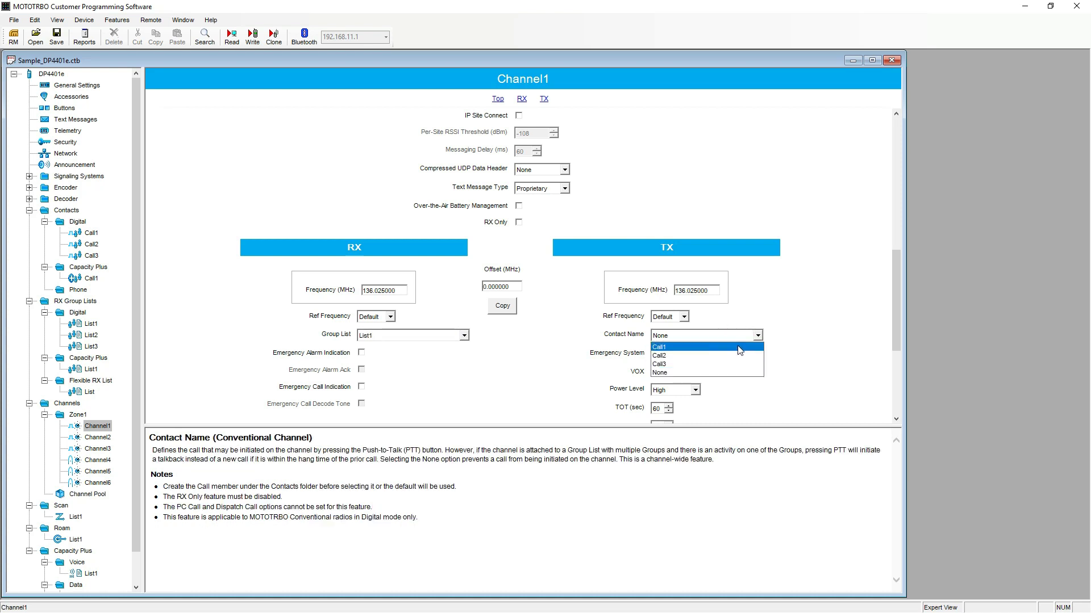
click(740, 348)
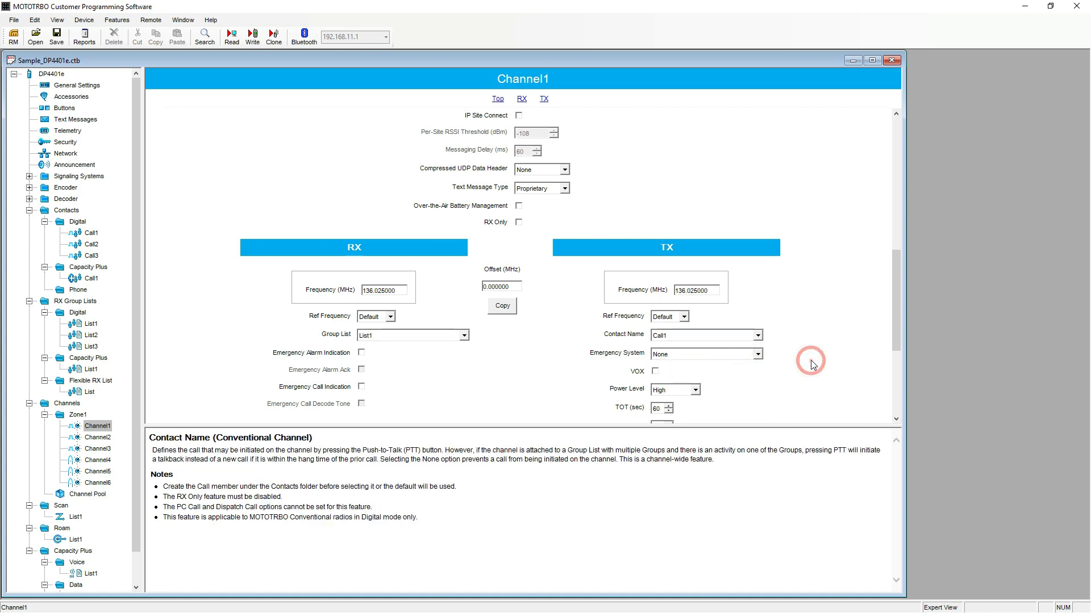
scroll(812, 364, down, 2)
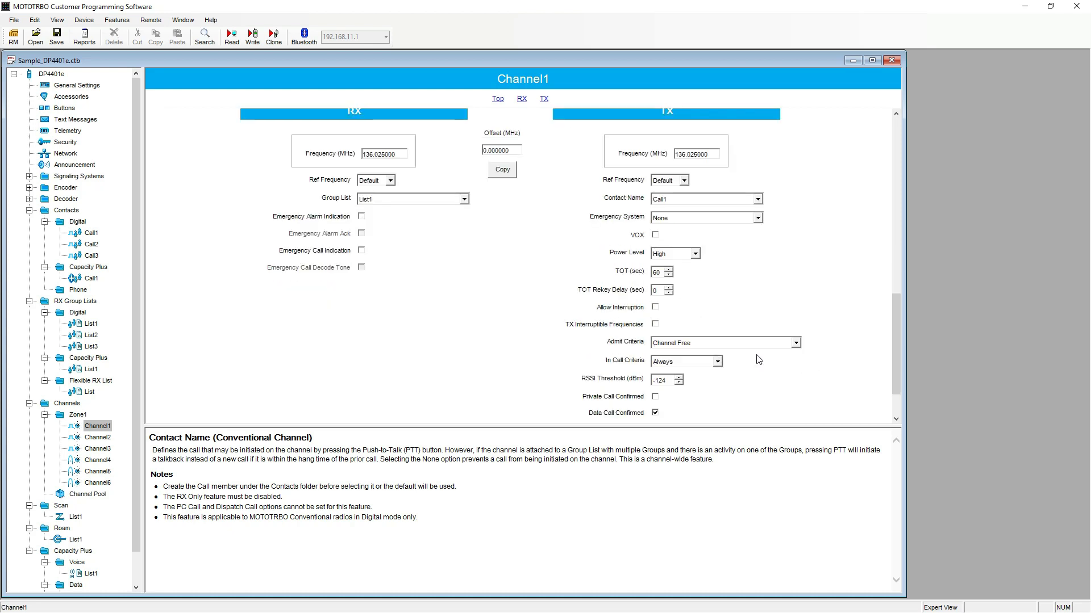
click(732, 344)
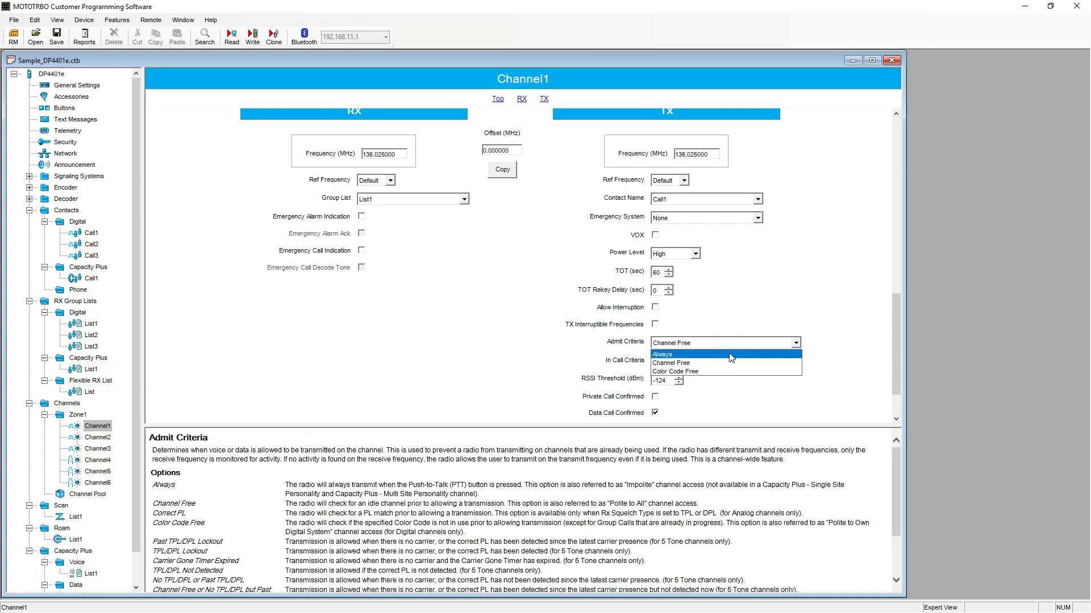
click(731, 355)
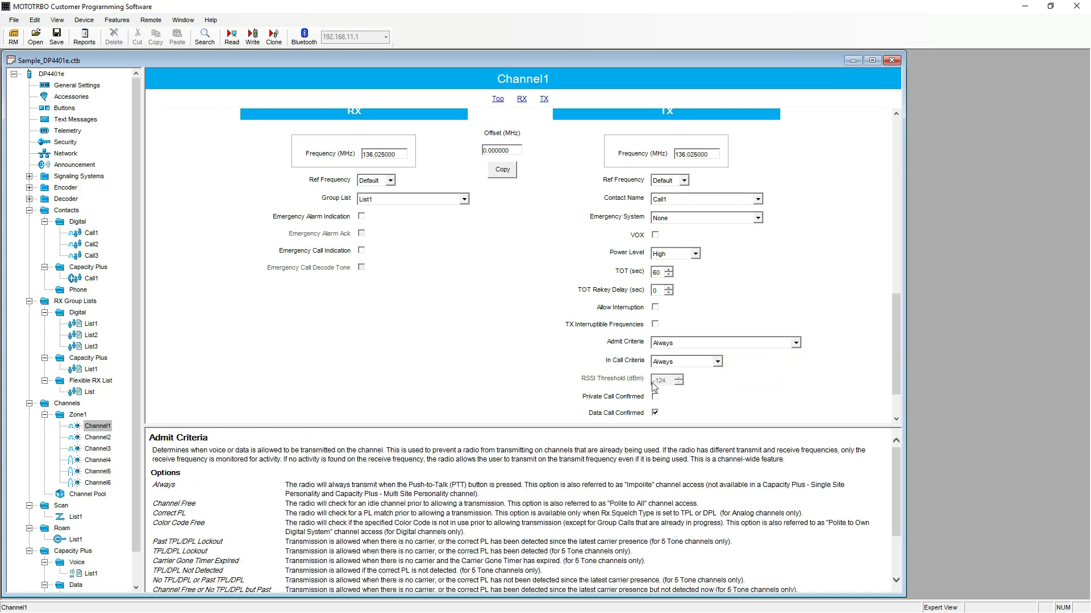
Open Channel2 and review its color code and receive and transmit frequencies.
click(108, 438)
click(416, 310)
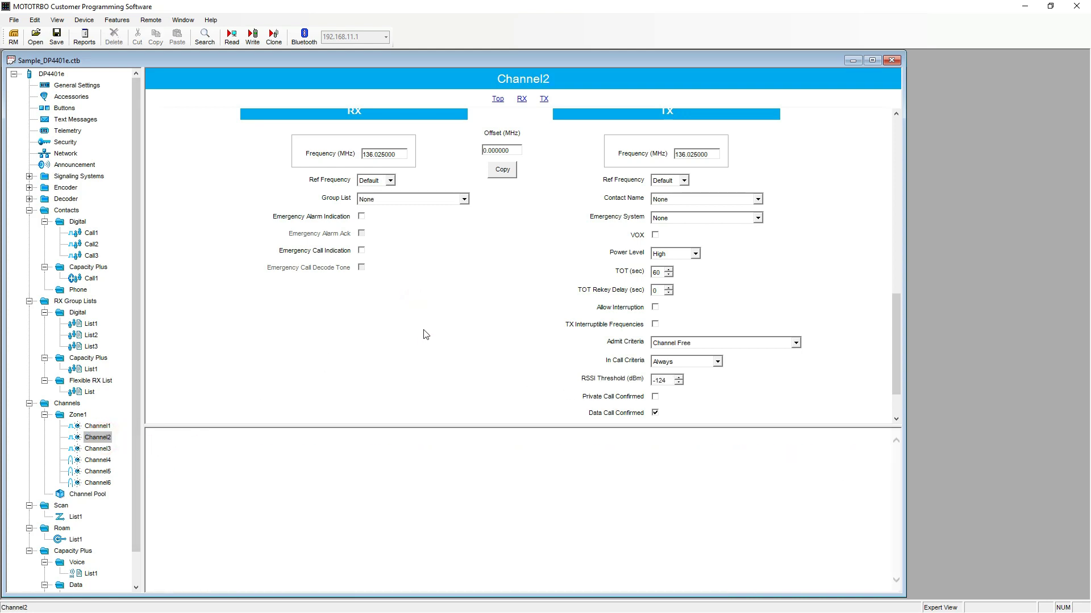
scroll(432, 323, up, 4)
scroll(436, 321, up, 2)
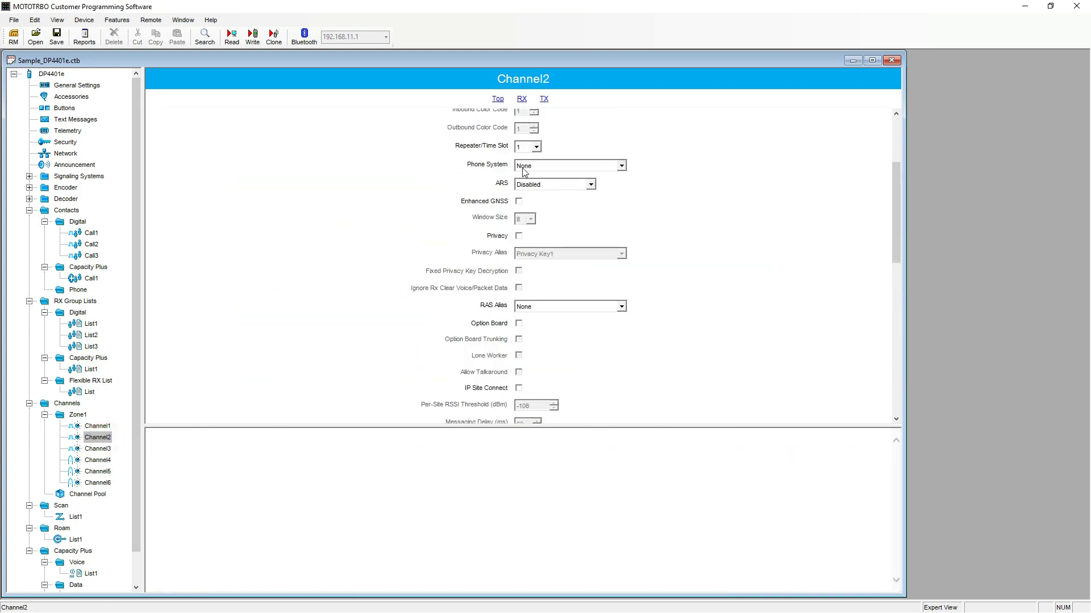
scroll(645, 137, up, 2)
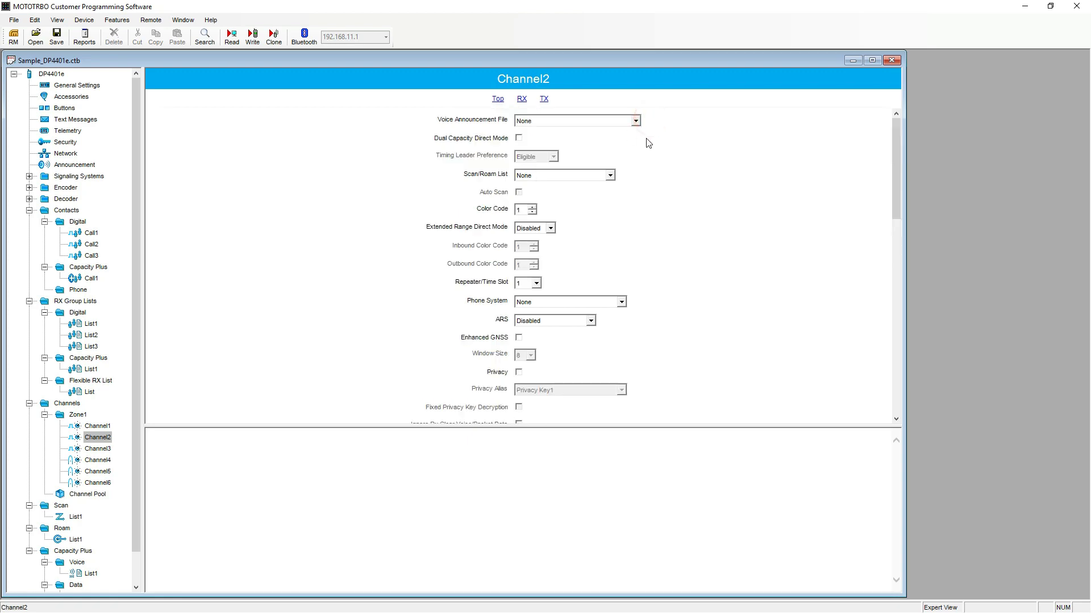
click(521, 210)
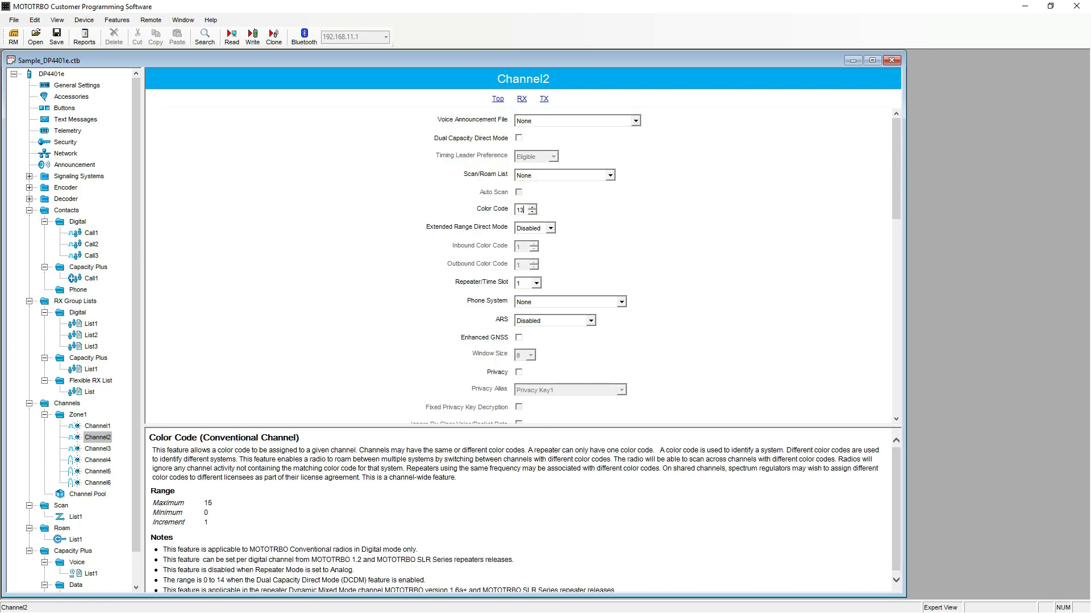
click(803, 191)
scroll(803, 191, down, 5)
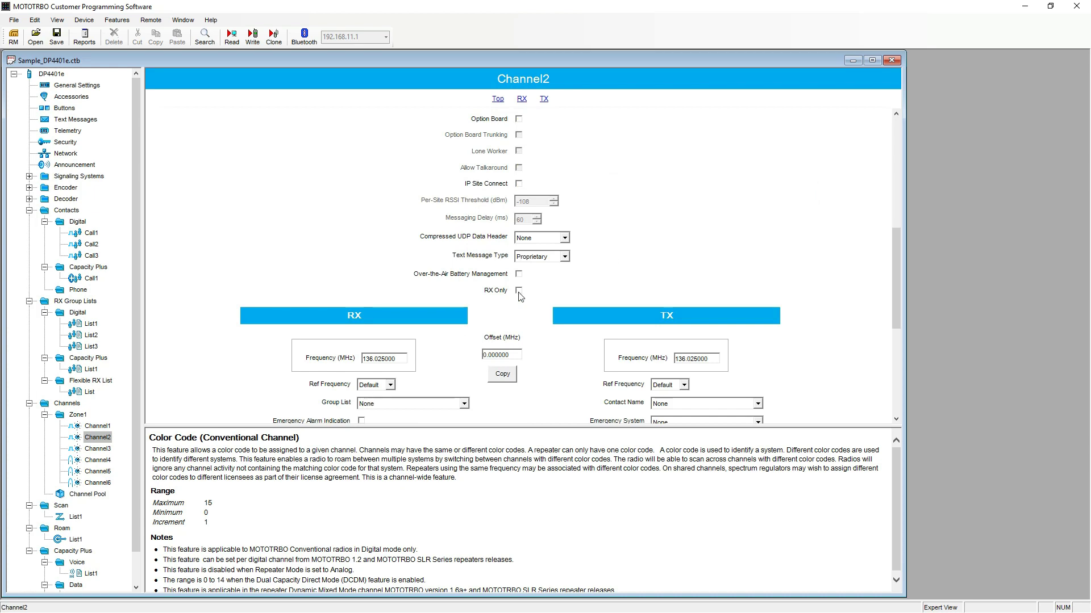
double_click(397, 359)
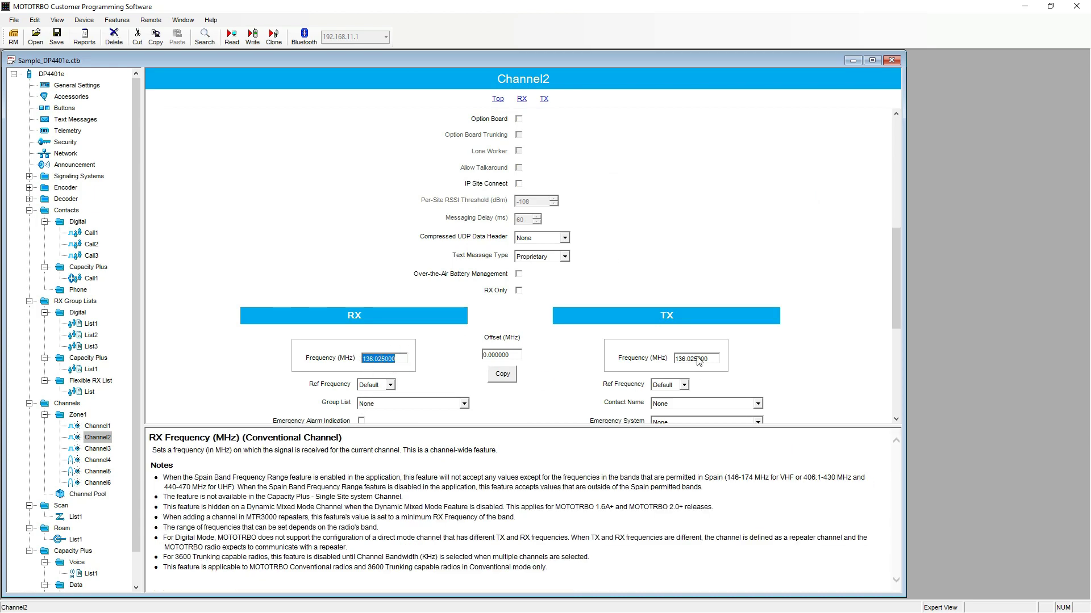
double_click(699, 361)
click(557, 371)
Assign Channel2 group list List2, contact Call2, and admit criteria Always.
scroll(557, 370, down, 3)
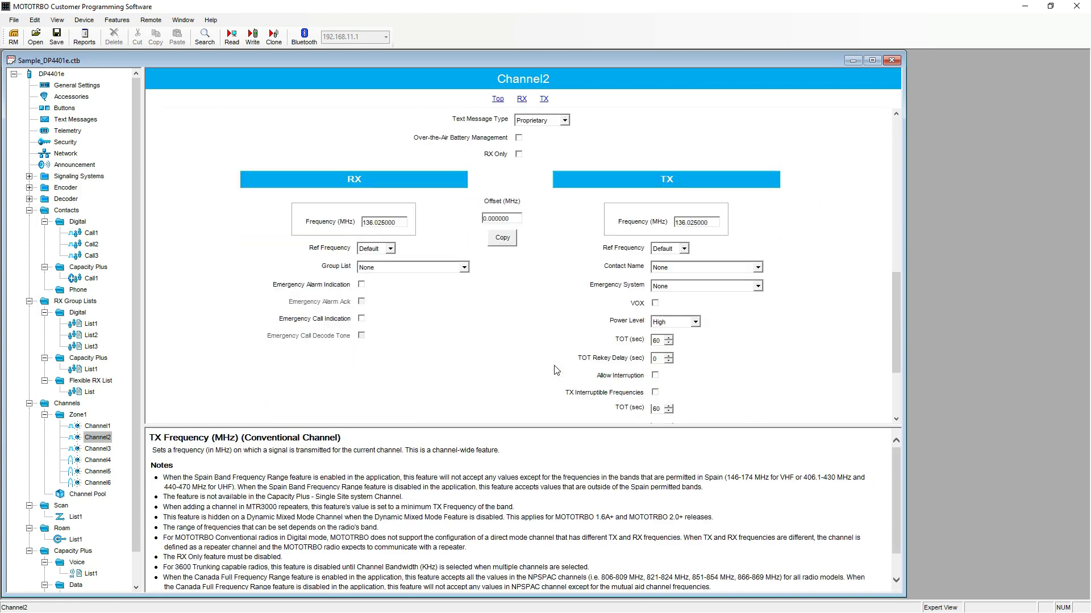
scroll(557, 370, down, 2)
click(456, 206)
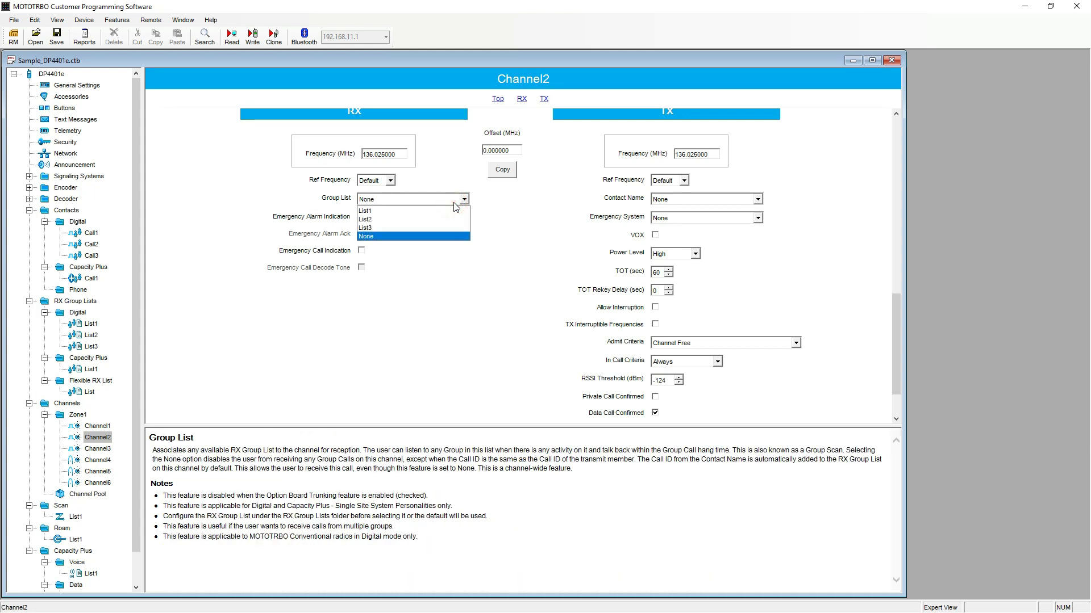
click(432, 220)
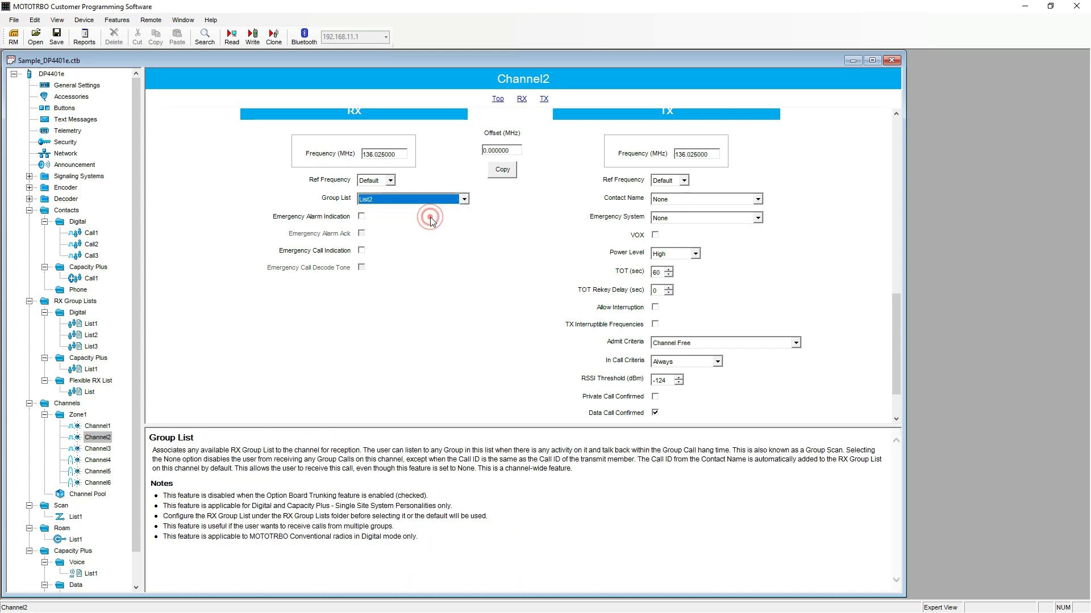
click(723, 201)
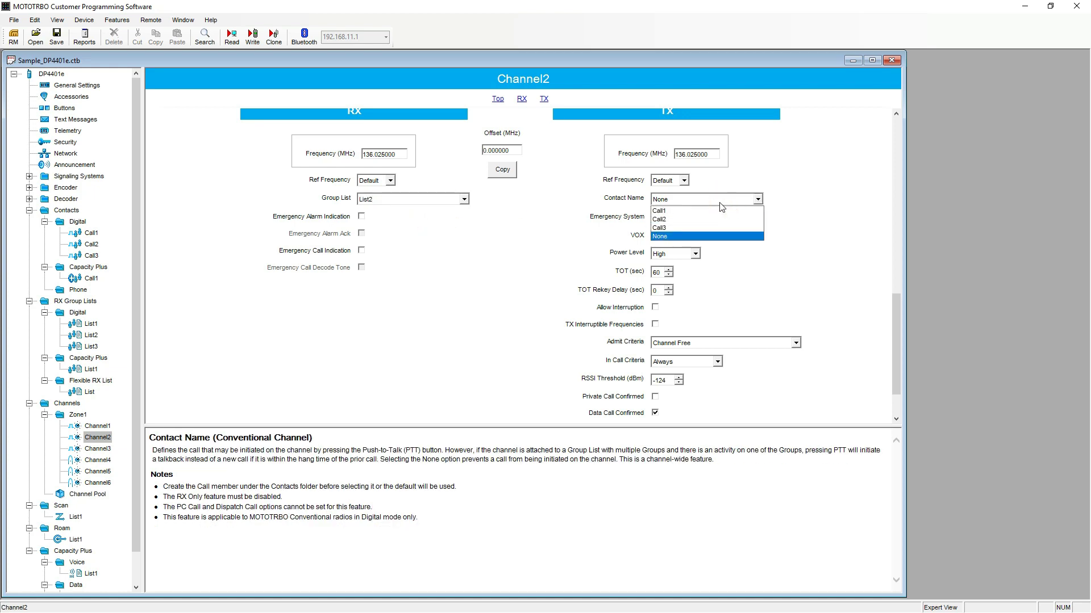
click(696, 221)
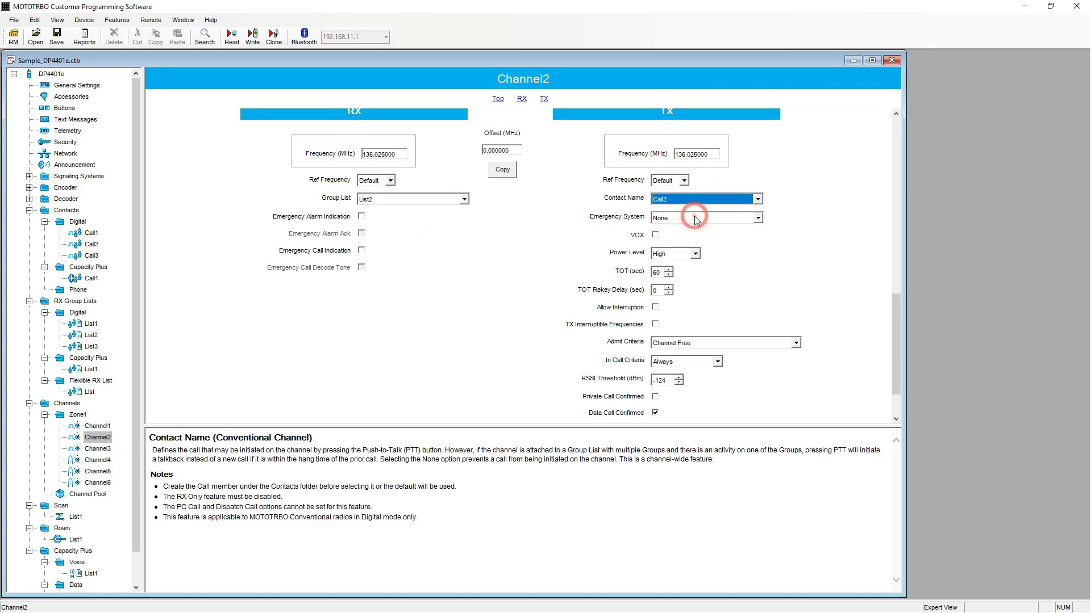
click(721, 344)
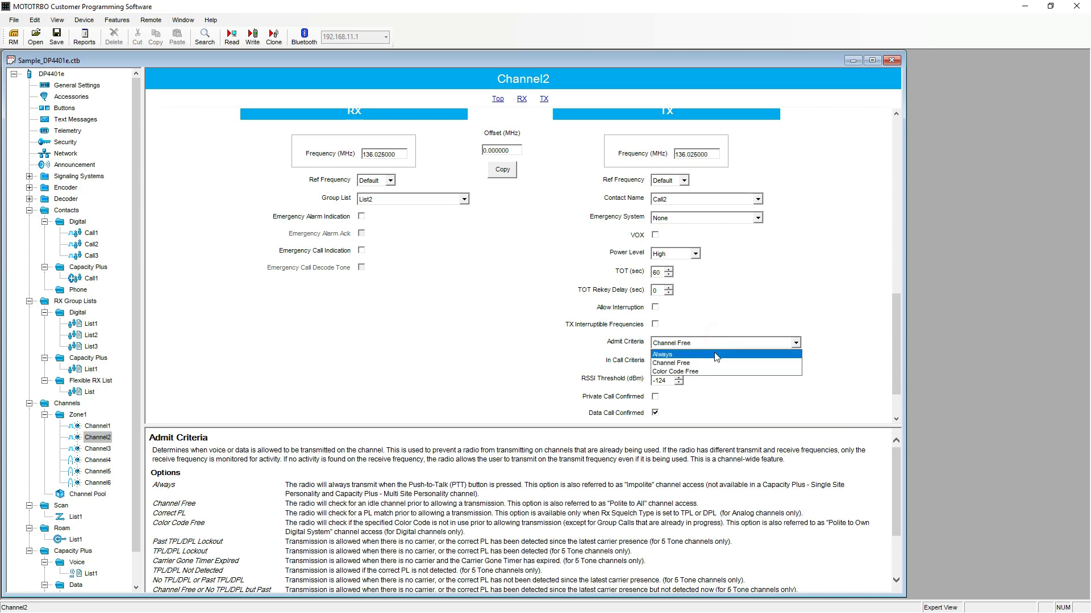
click(719, 354)
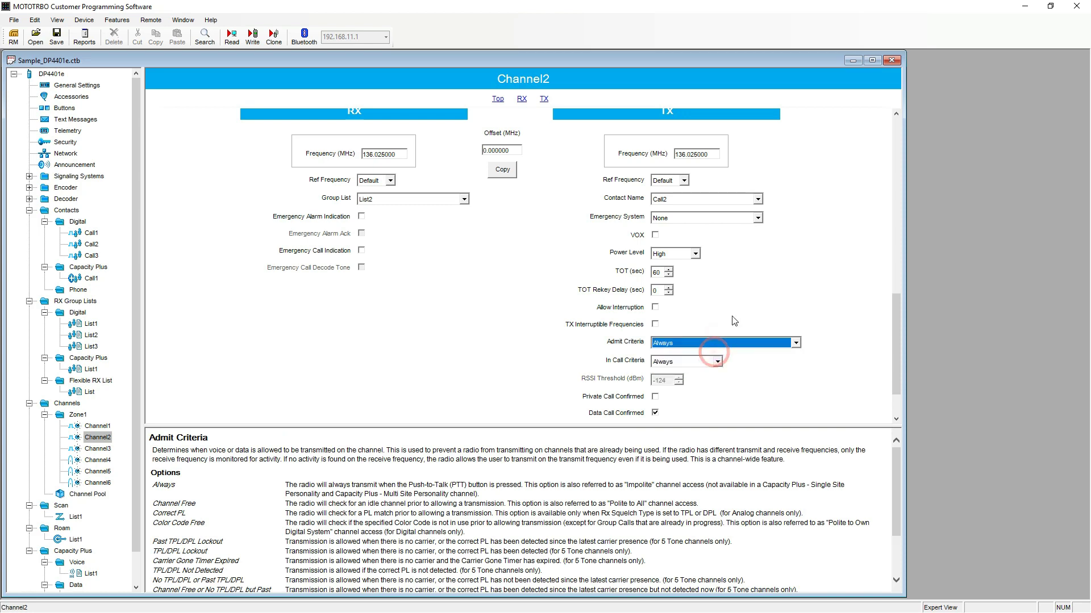
click(95, 449)
Review Channel3's color code and receive and transmit frequencies.
click(448, 333)
scroll(448, 250, up, 10)
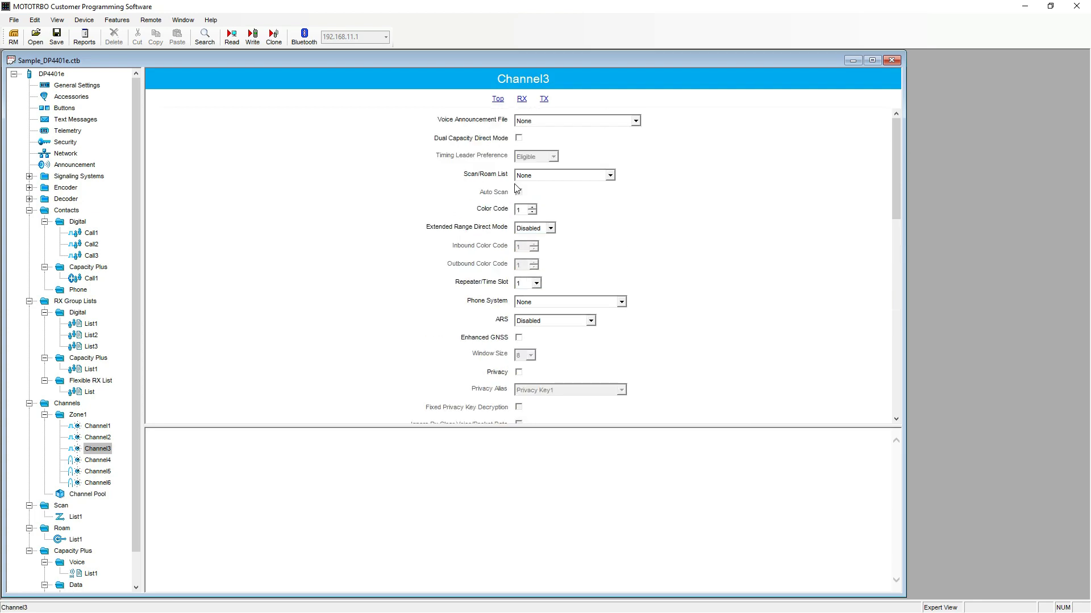
click(522, 210)
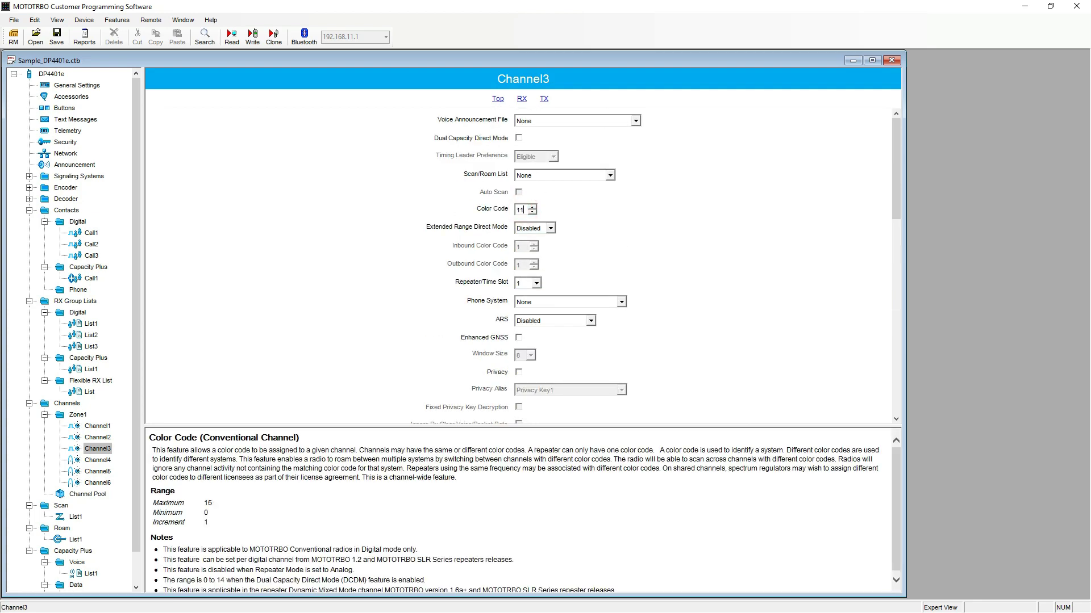
click(689, 234)
scroll(689, 234, down, 10)
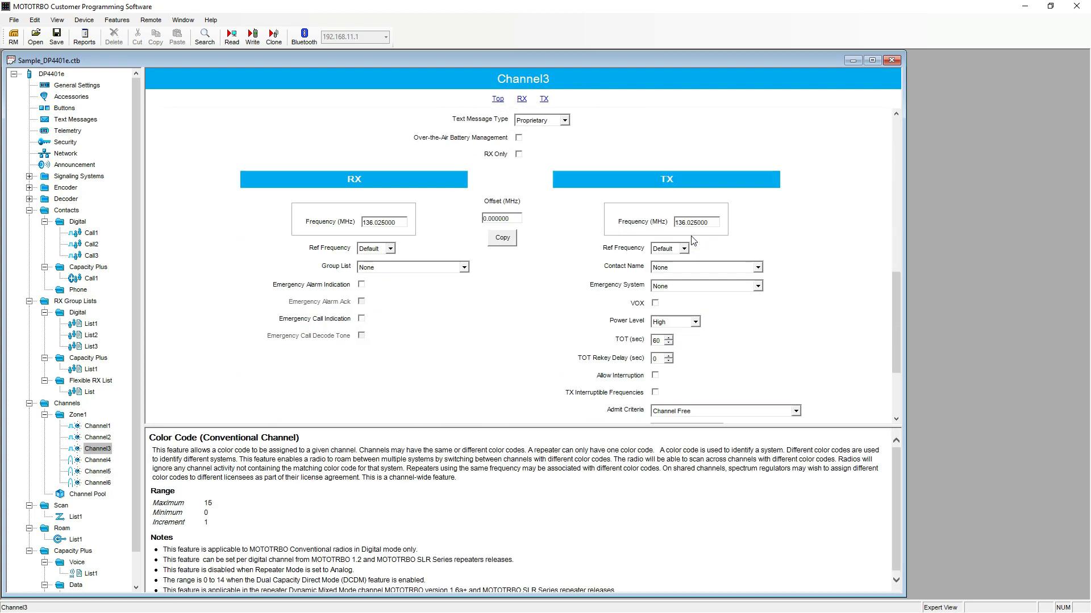
click(384, 222)
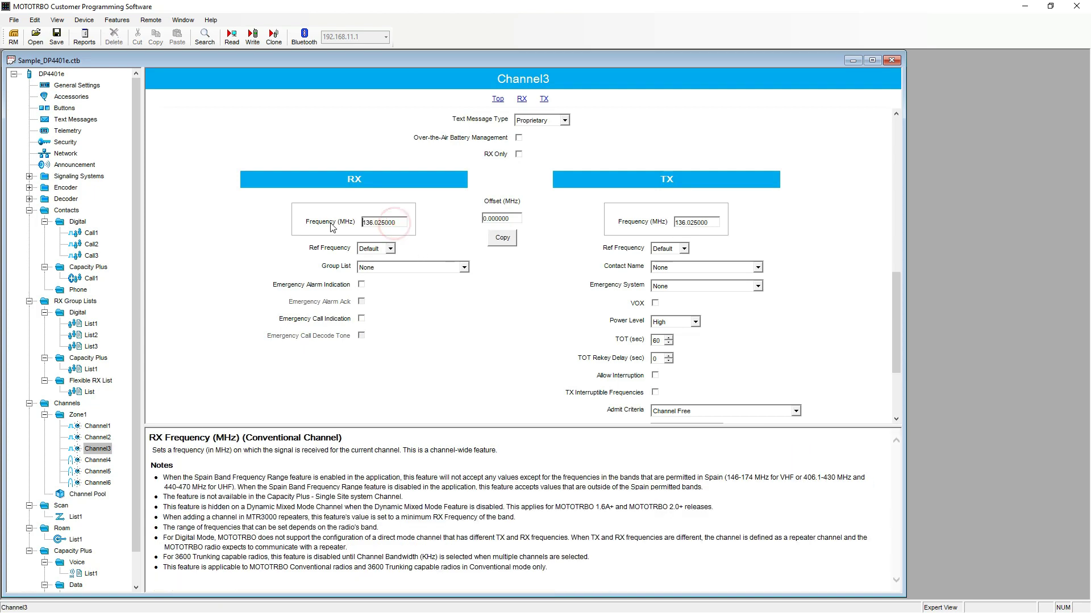
click(709, 222)
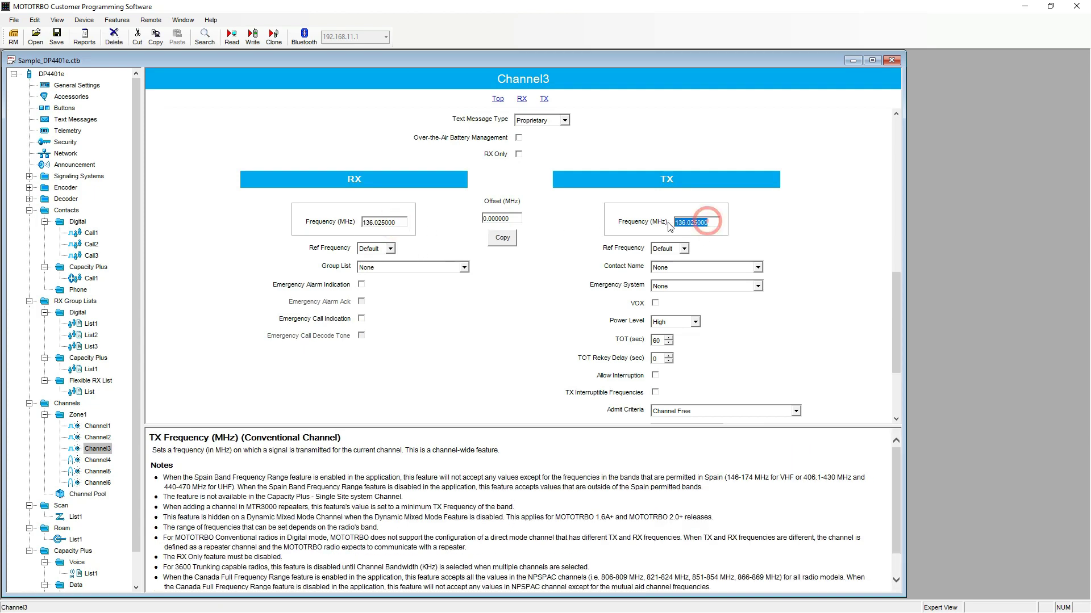
Assign Channel3 group list List3, contact Call3, and admit criteria Always.
click(393, 272)
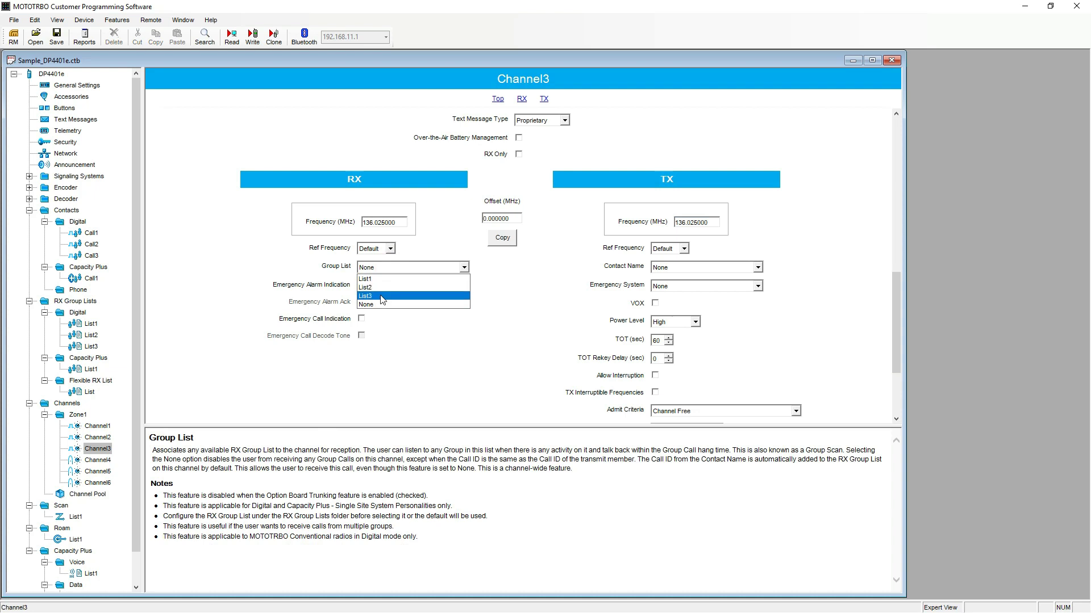
click(381, 296)
click(700, 271)
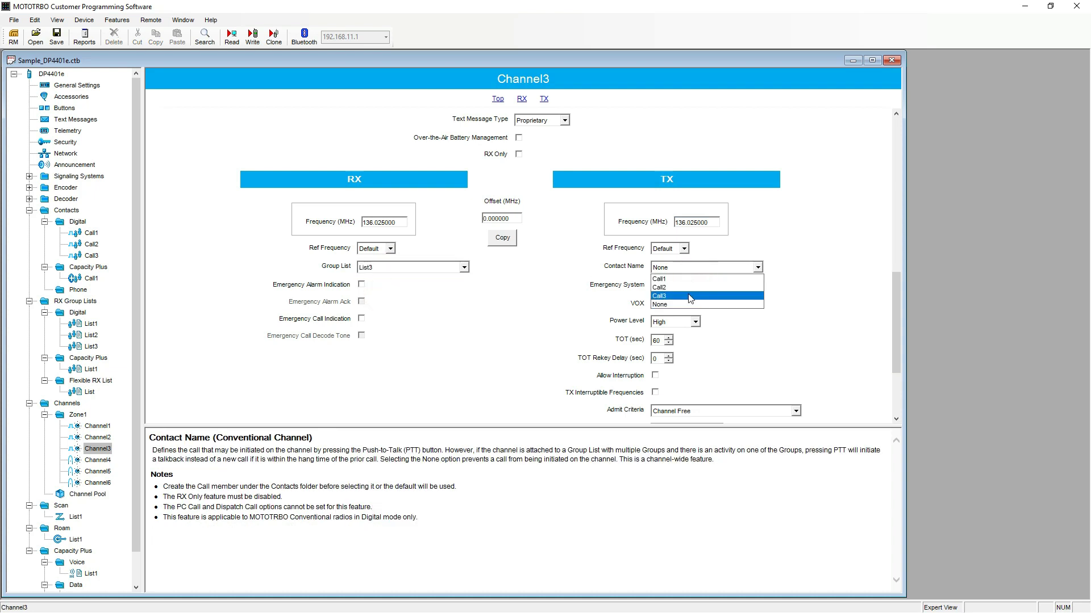
click(689, 296)
click(743, 333)
scroll(822, 363, down, 1)
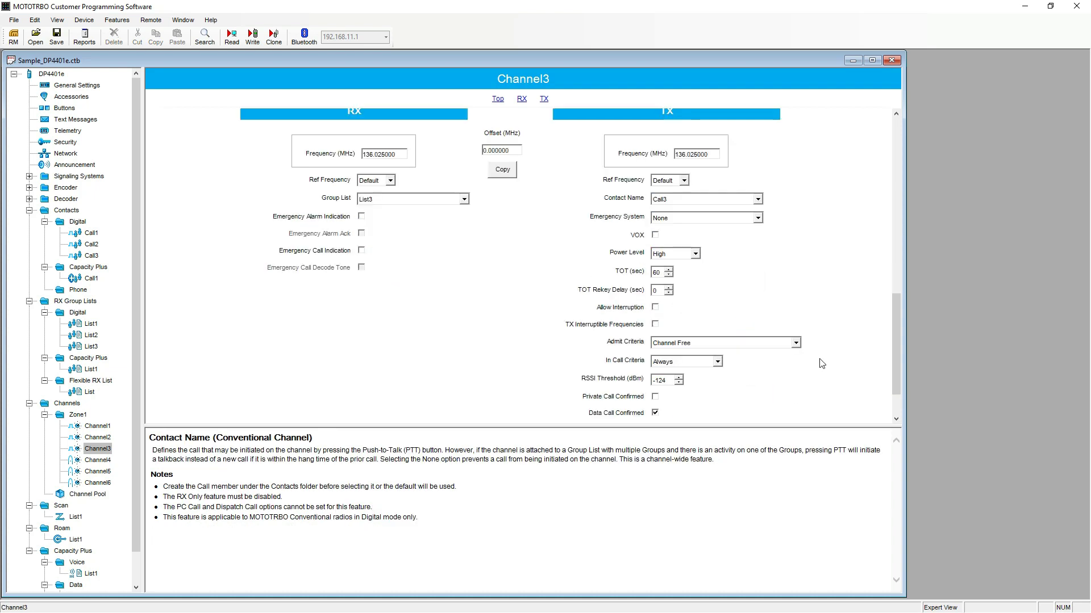
click(796, 343)
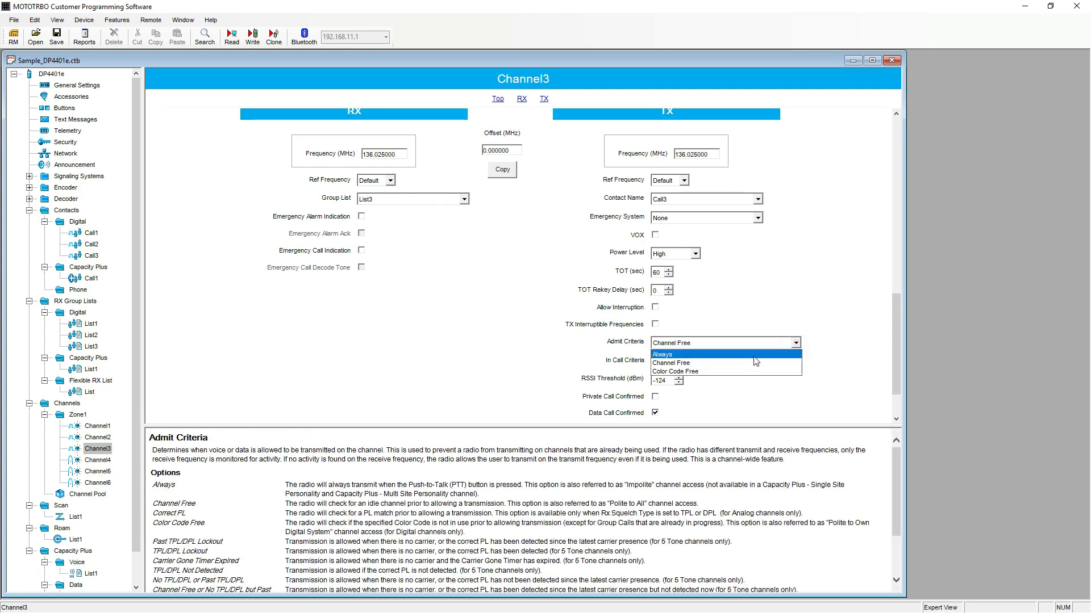
click(755, 357)
click(500, 365)
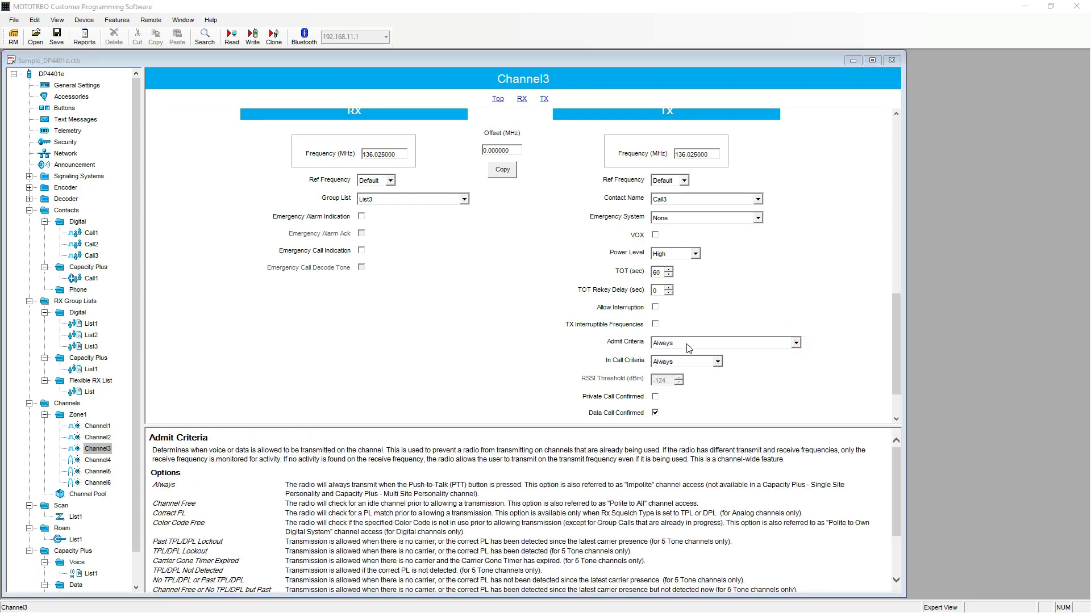
Open Channel4, keep bandwidth at 12.5 kHz, and check the 136.025000 RX/TX frequencies.
click(103, 461)
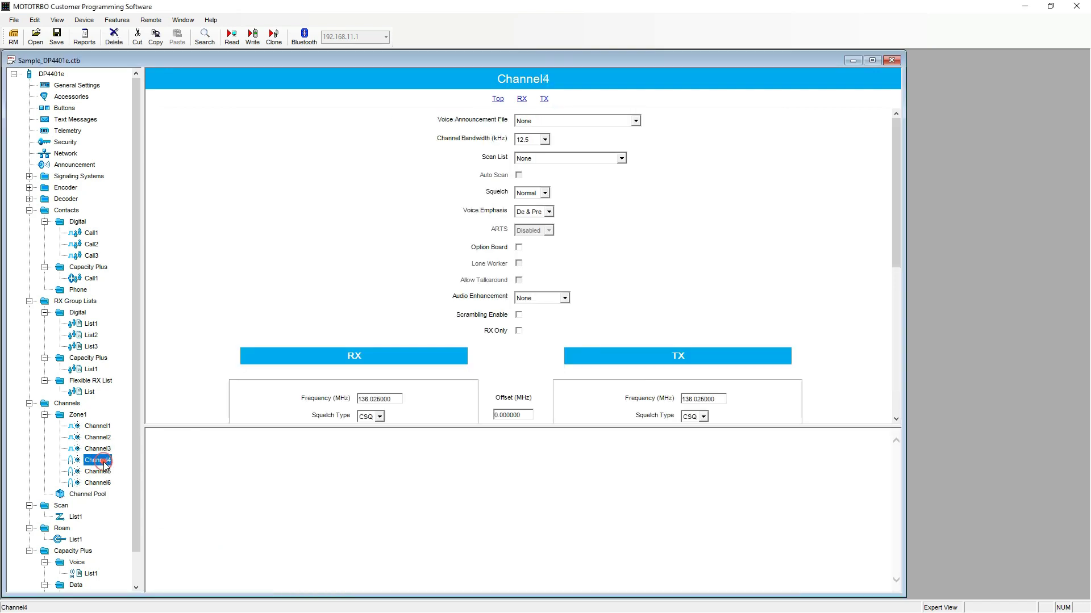
click(545, 141)
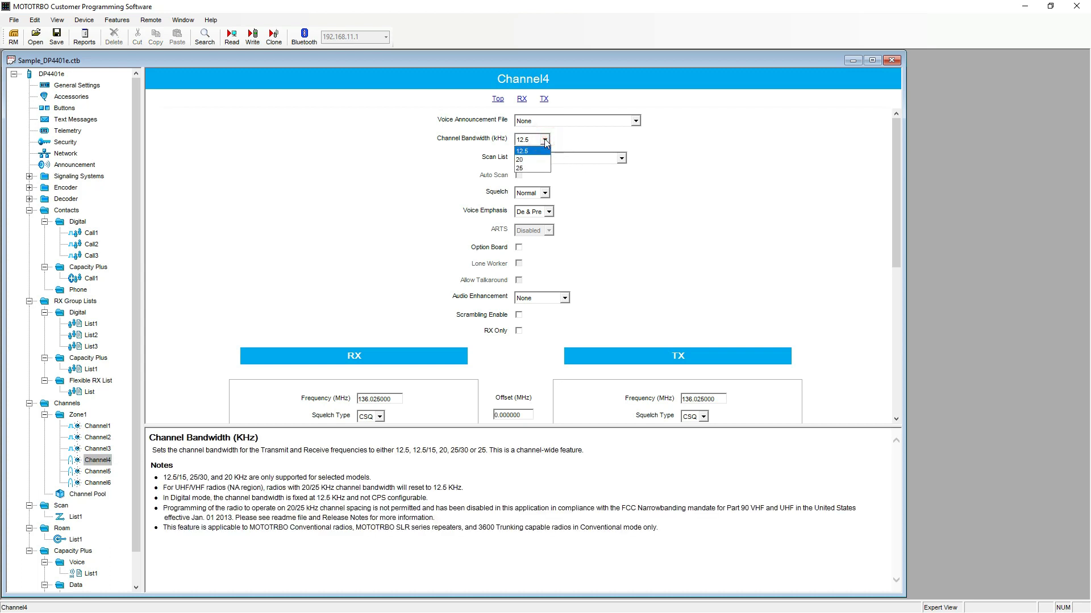
click(542, 151)
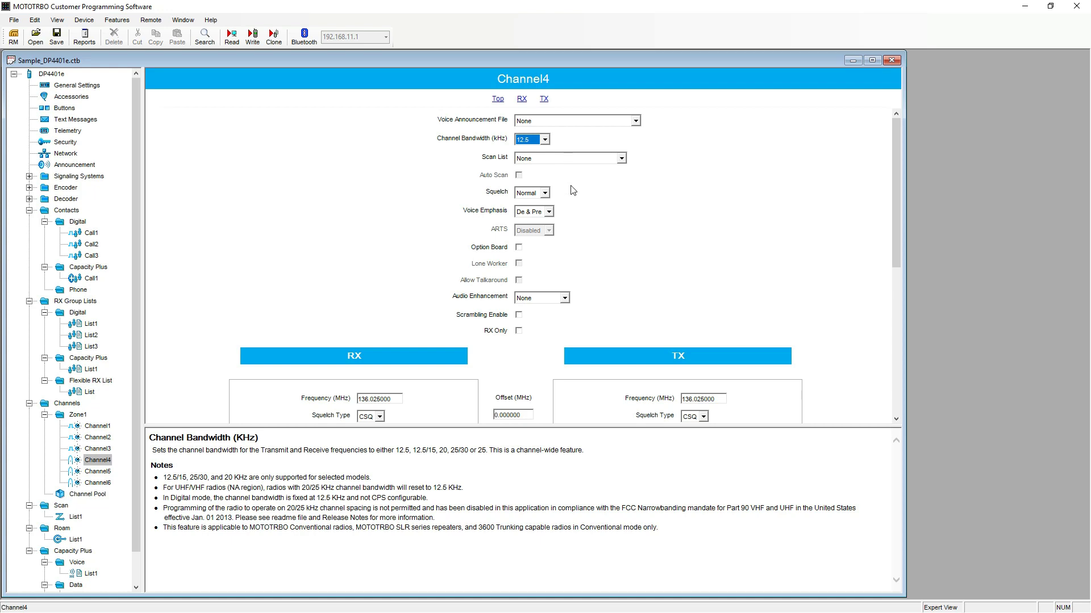
scroll(687, 267, down, 2)
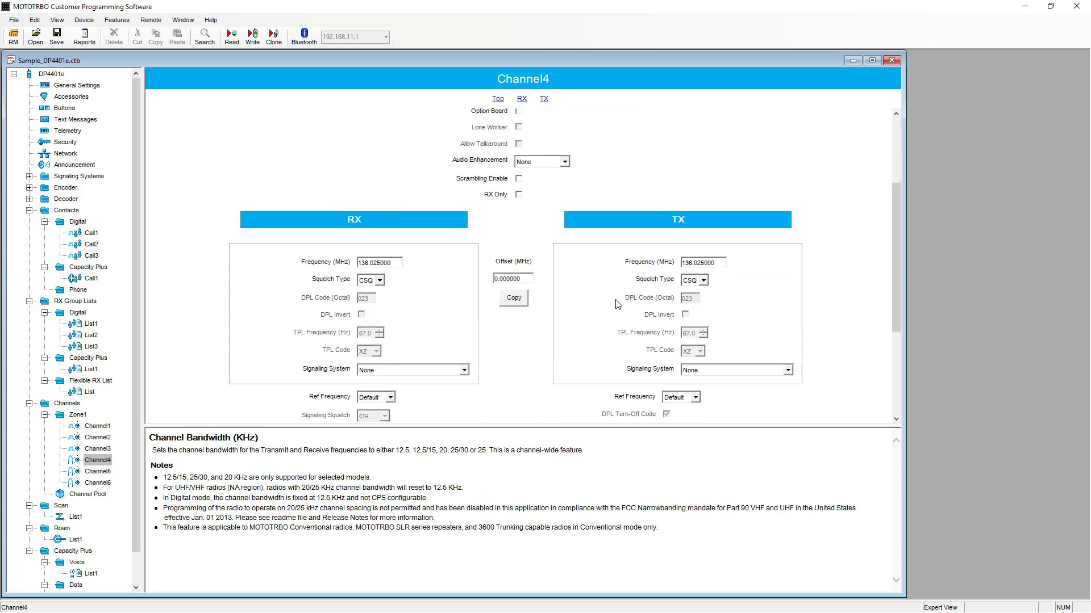
drag(394, 264, 357, 267)
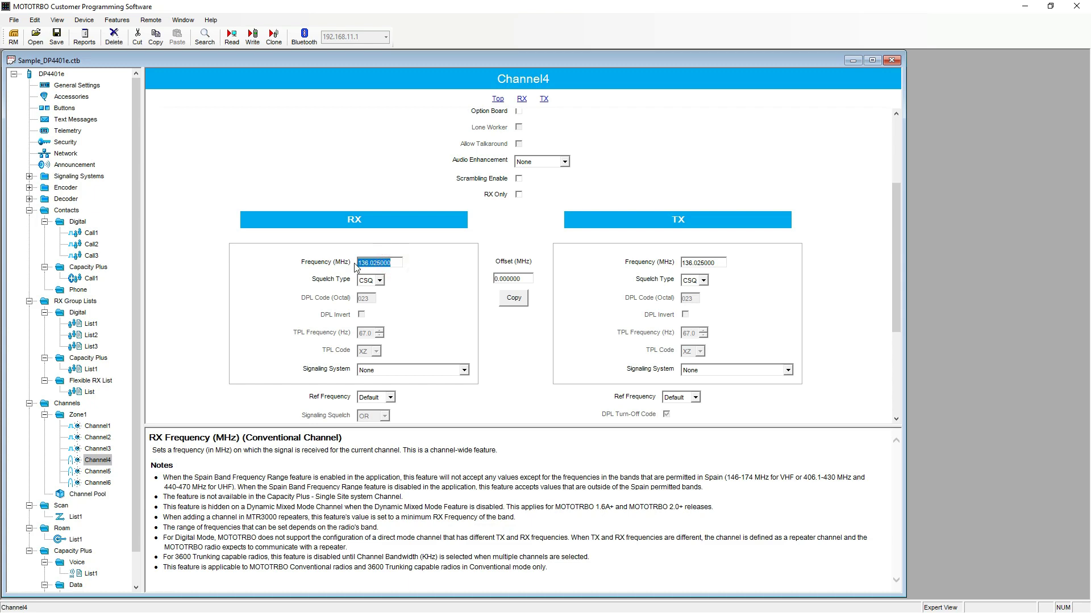
double_click(718, 262)
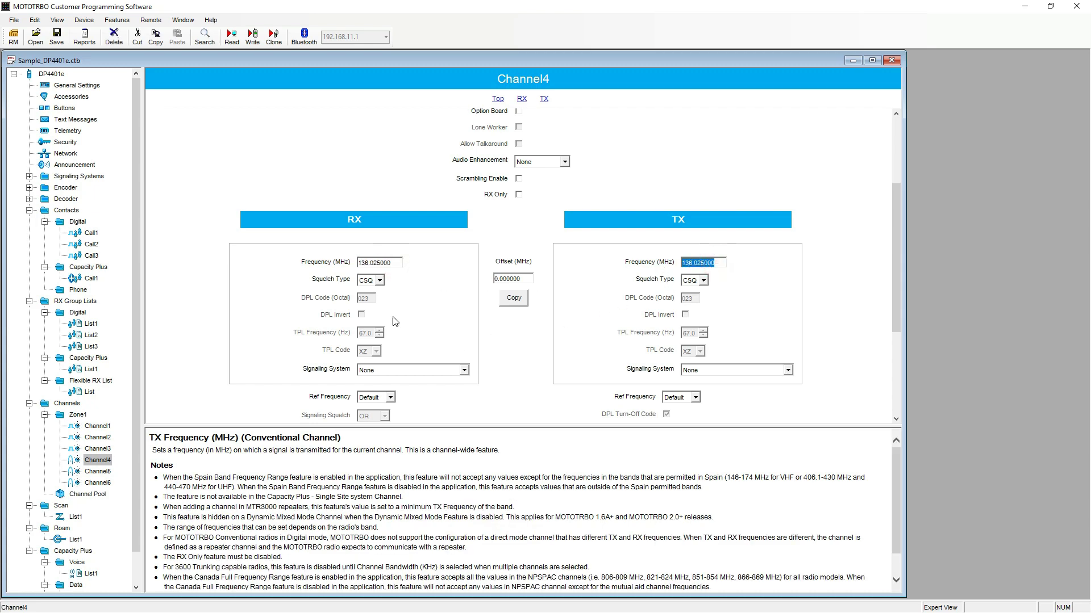
Set Channel4's receive and transmit squelch to TPL with code YA.
click(379, 282)
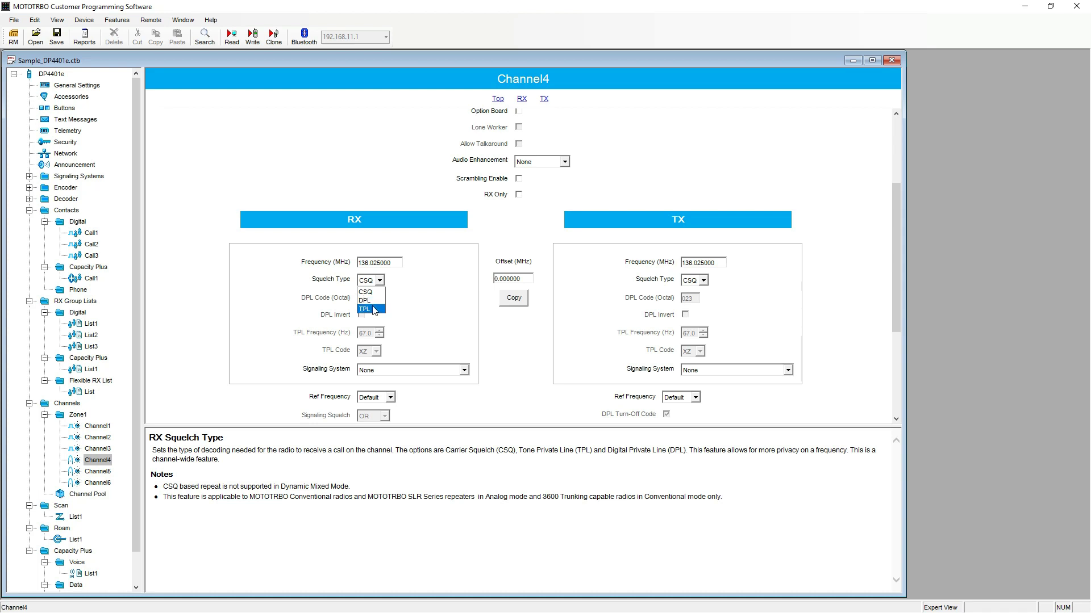
click(374, 310)
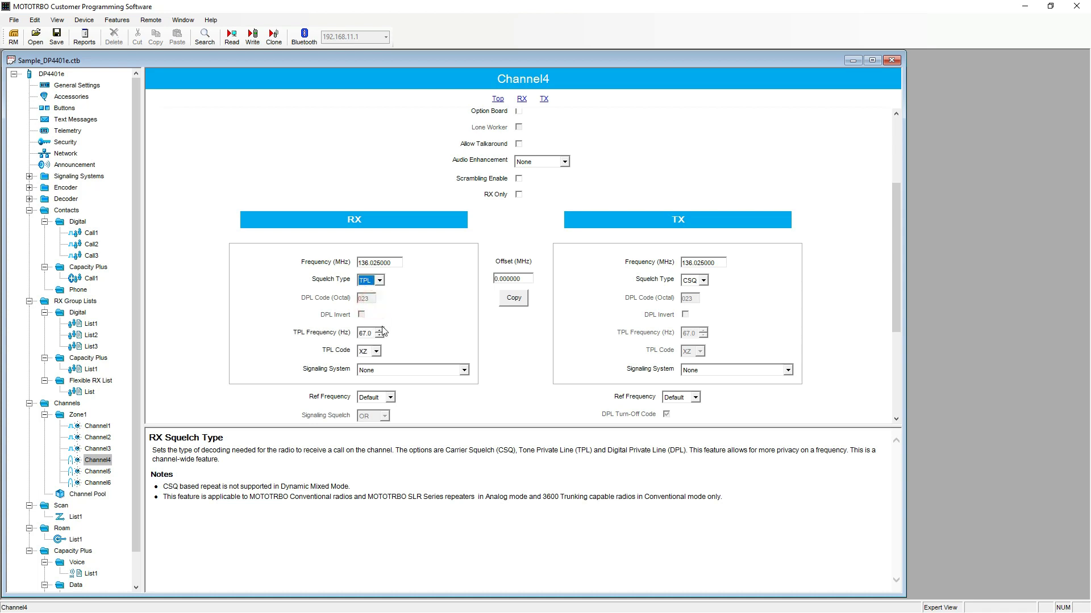
click(376, 352)
click(366, 381)
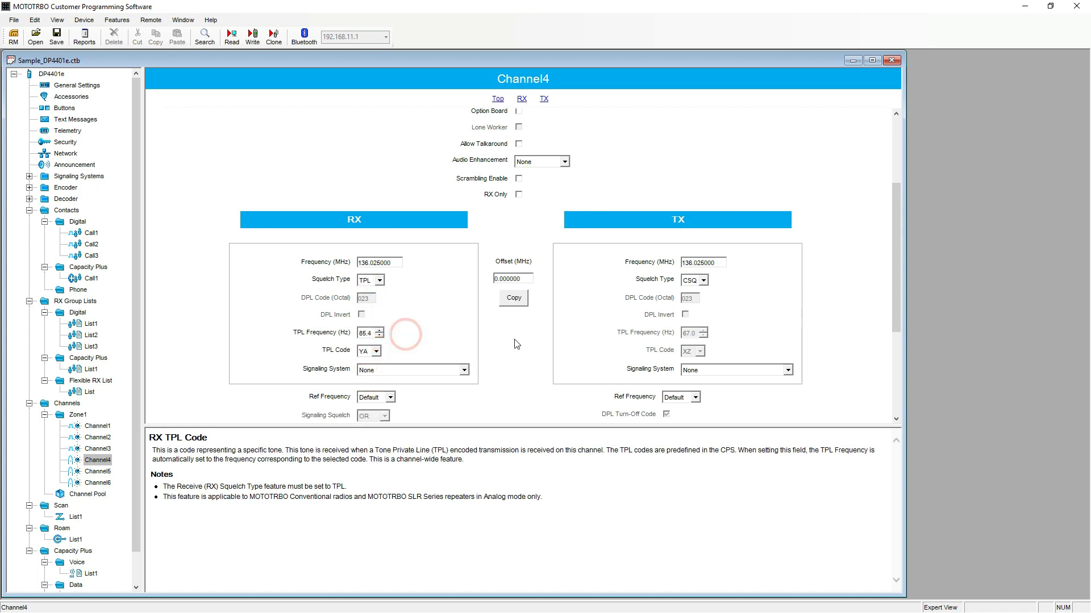
click(703, 281)
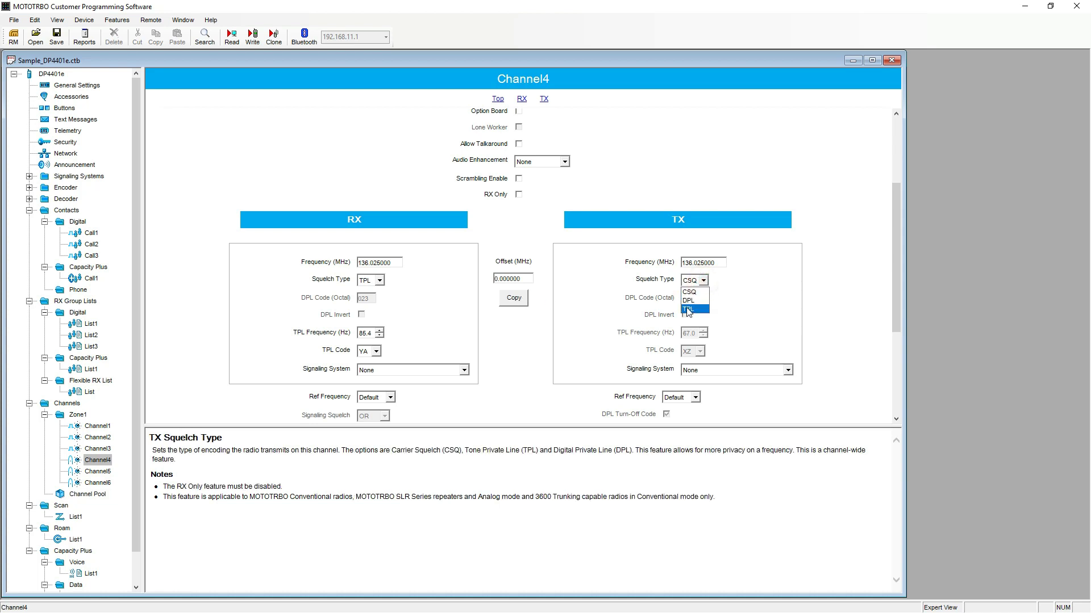
click(690, 300)
click(700, 352)
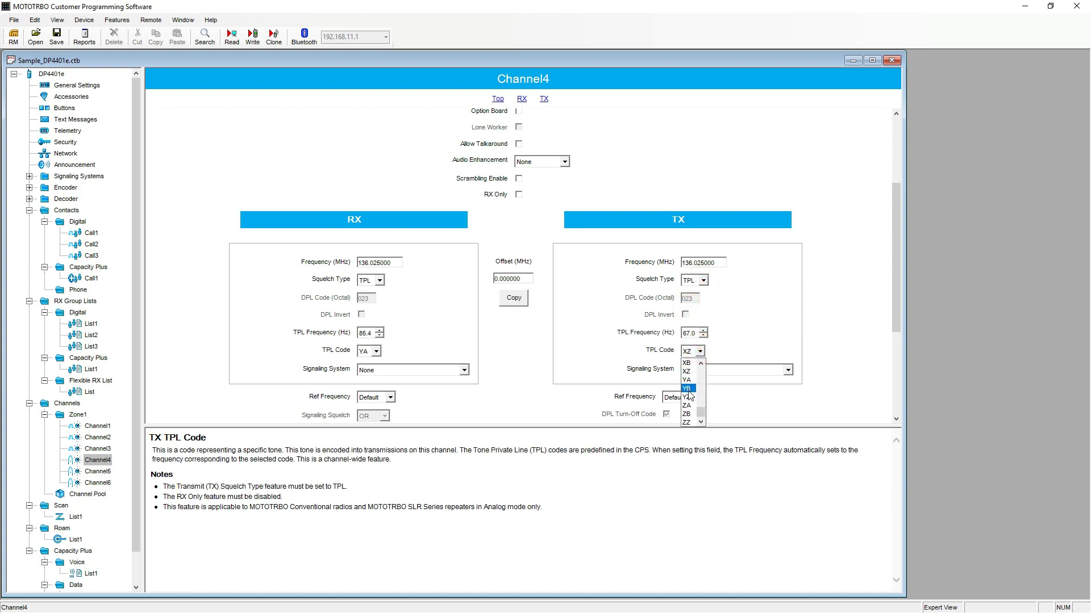
click(686, 381)
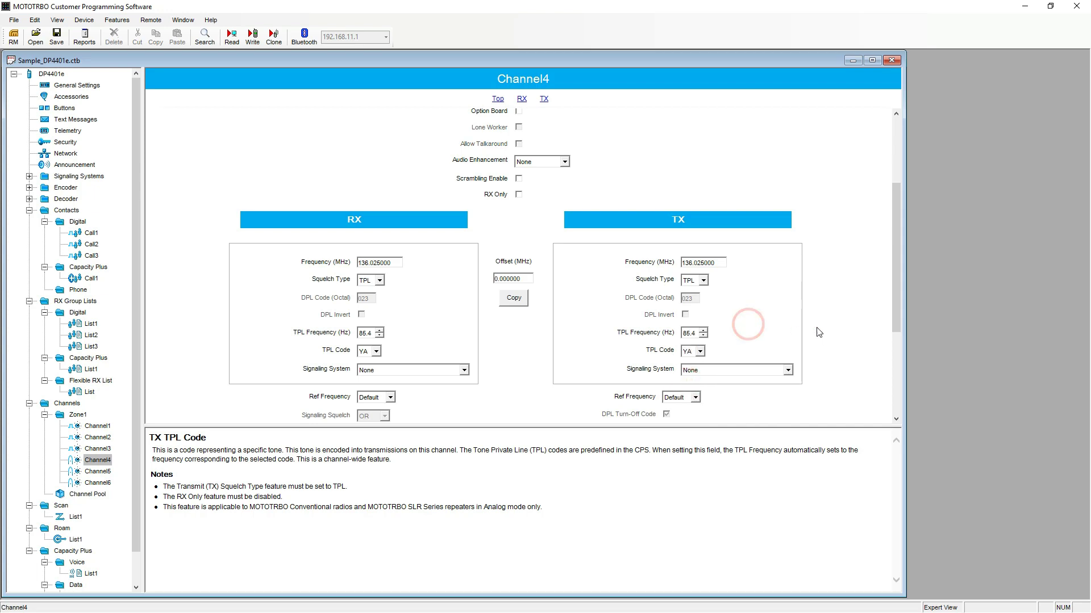
Set Channel4's admit criteria to Always and move on to Channel5.
scroll(817, 333, down, 3)
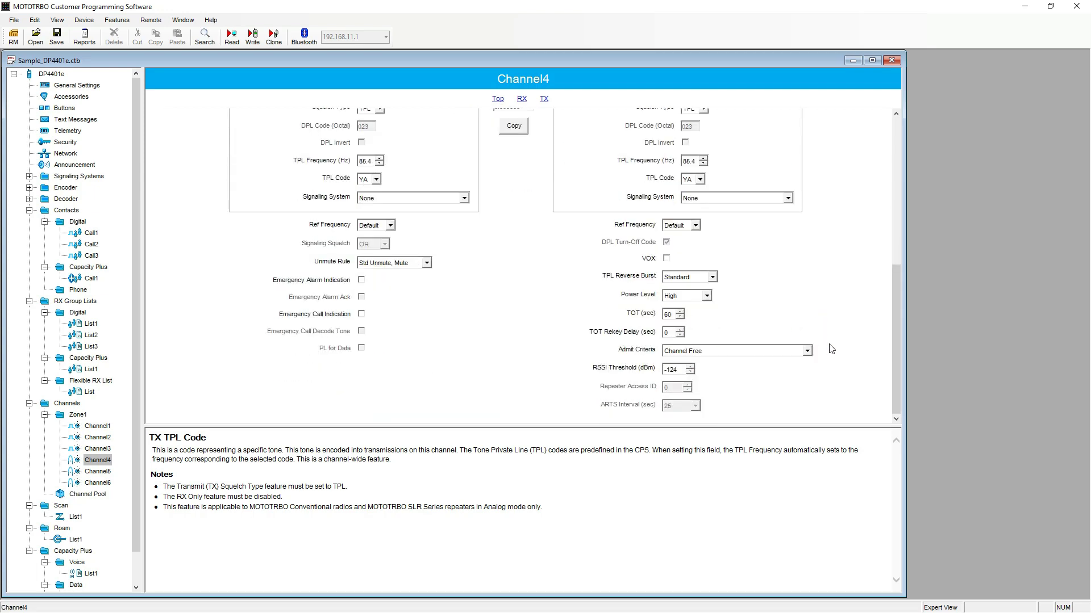
scroll(779, 297, up, 2)
scroll(780, 300, down, 2)
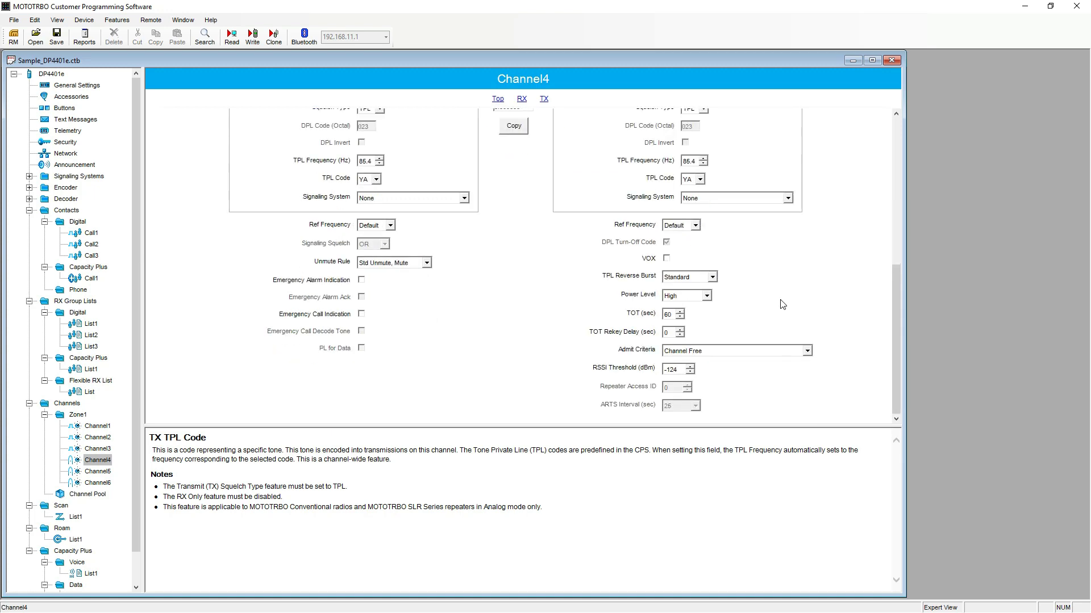
click(785, 355)
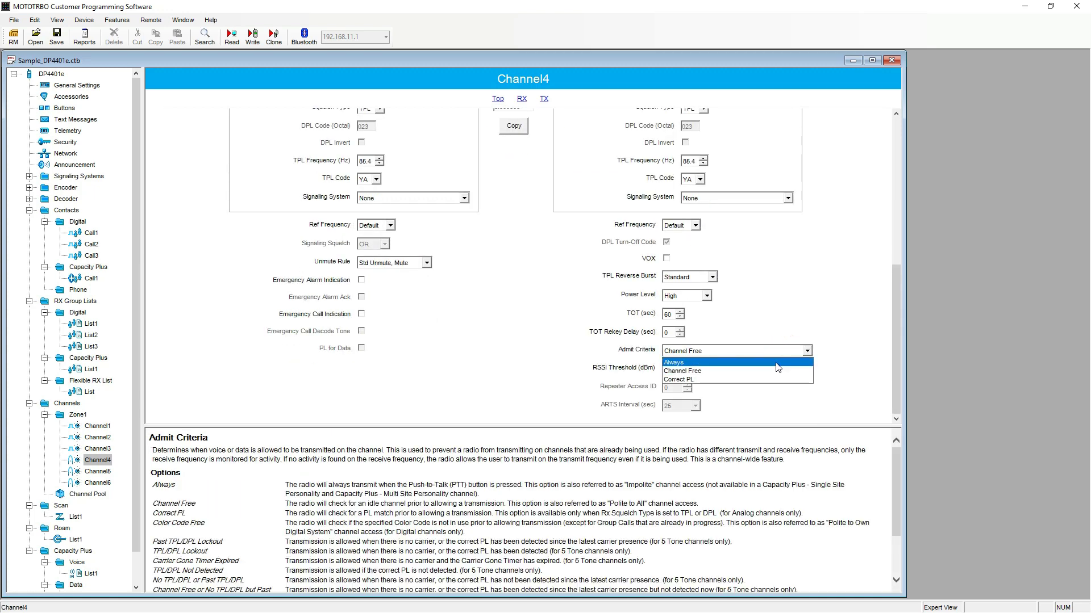
click(776, 363)
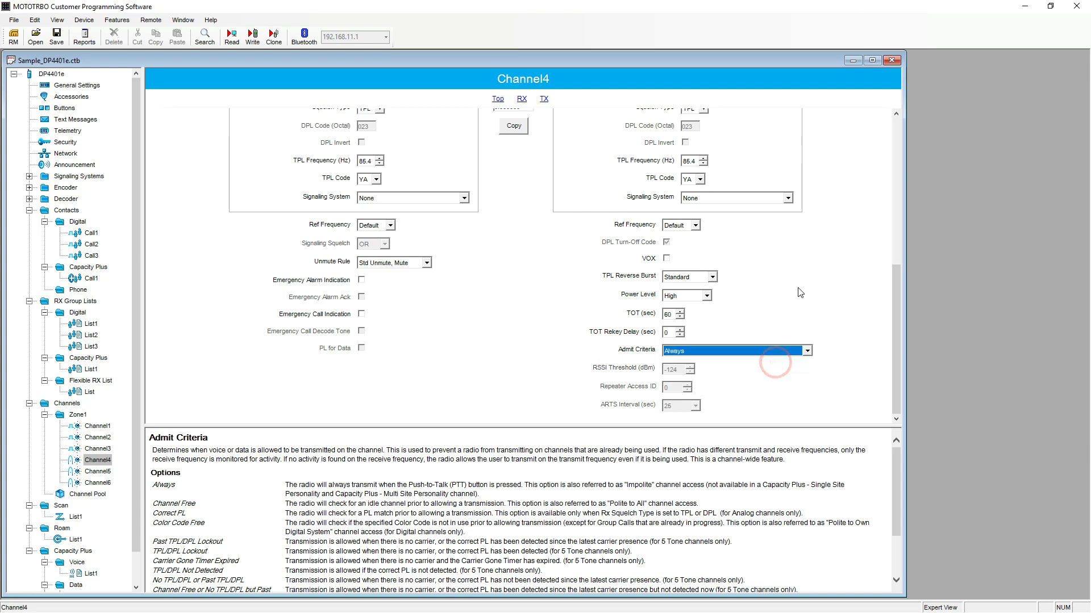
click(99, 472)
click(426, 334)
Set Channel5's receive and transmit squelch to DPL code 023, copying receive to transmit.
scroll(429, 341, up, 3)
scroll(407, 306, up, 2)
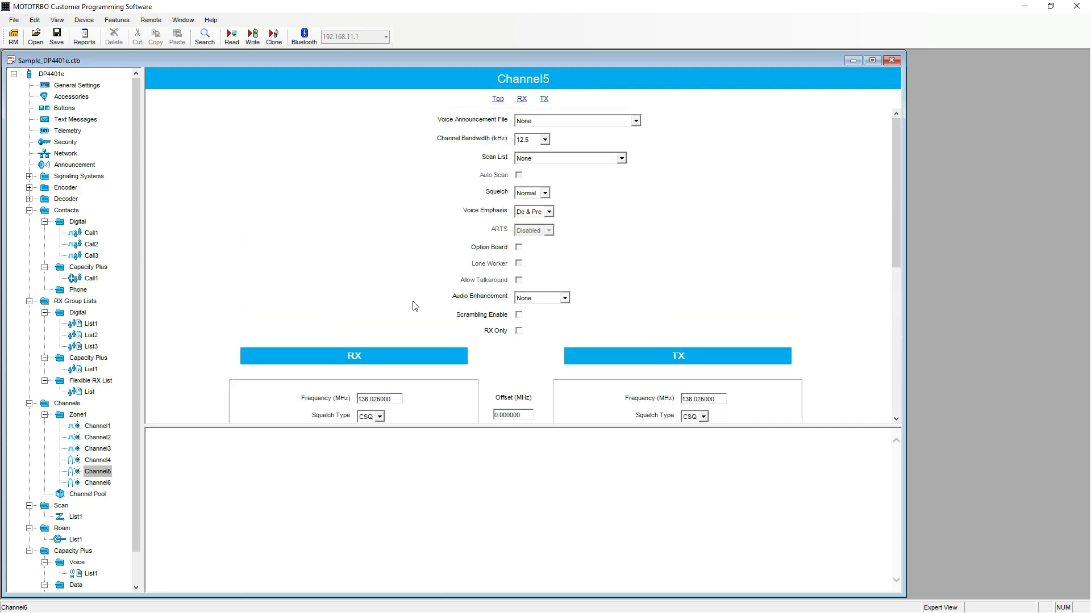
scroll(351, 233, down, 2)
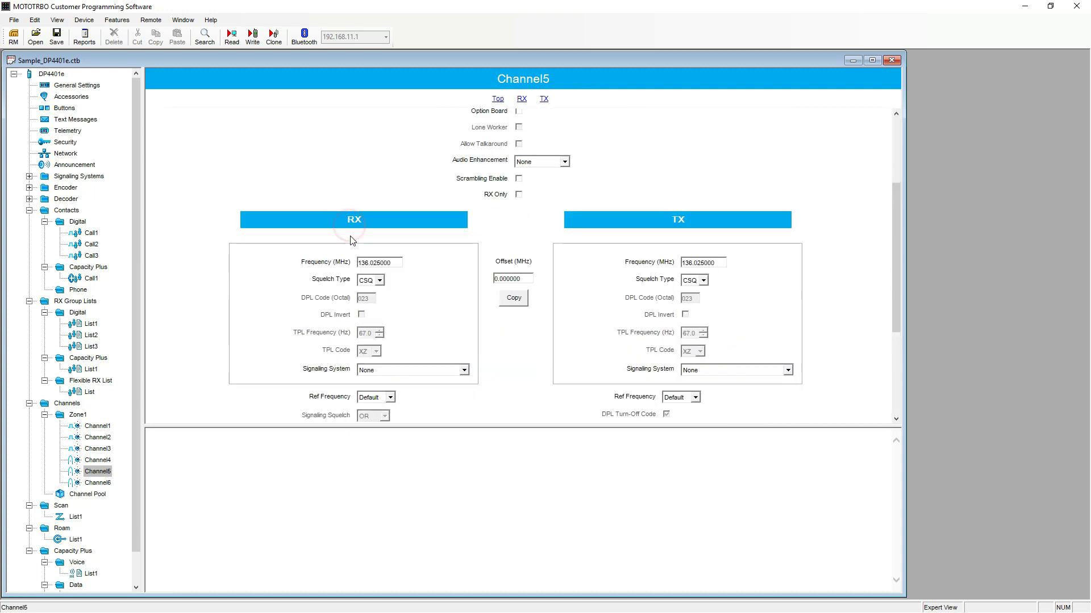
click(379, 280)
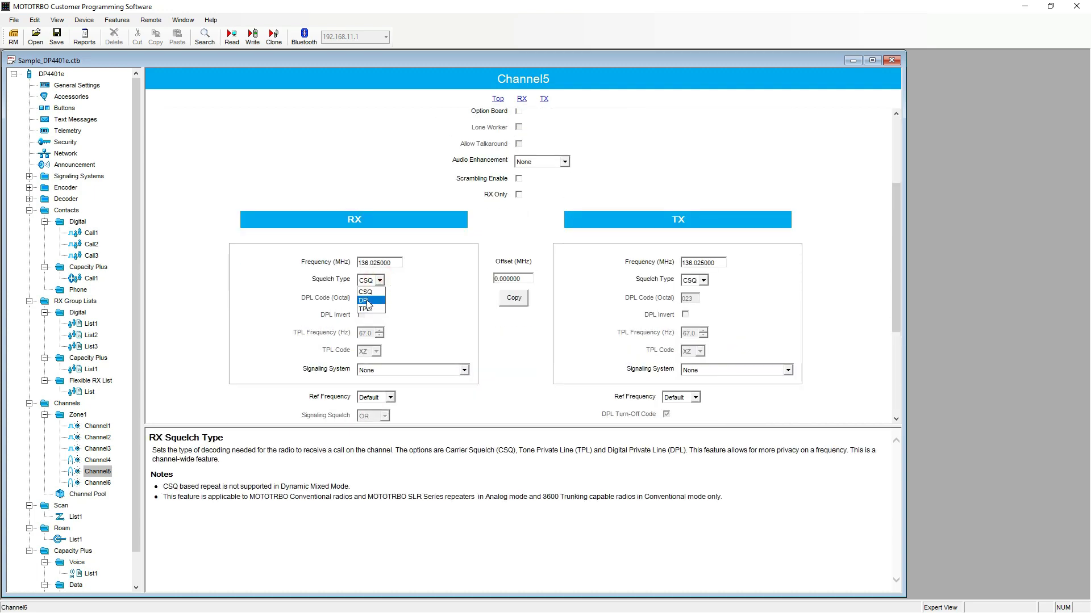
click(367, 300)
click(703, 280)
click(689, 301)
click(513, 297)
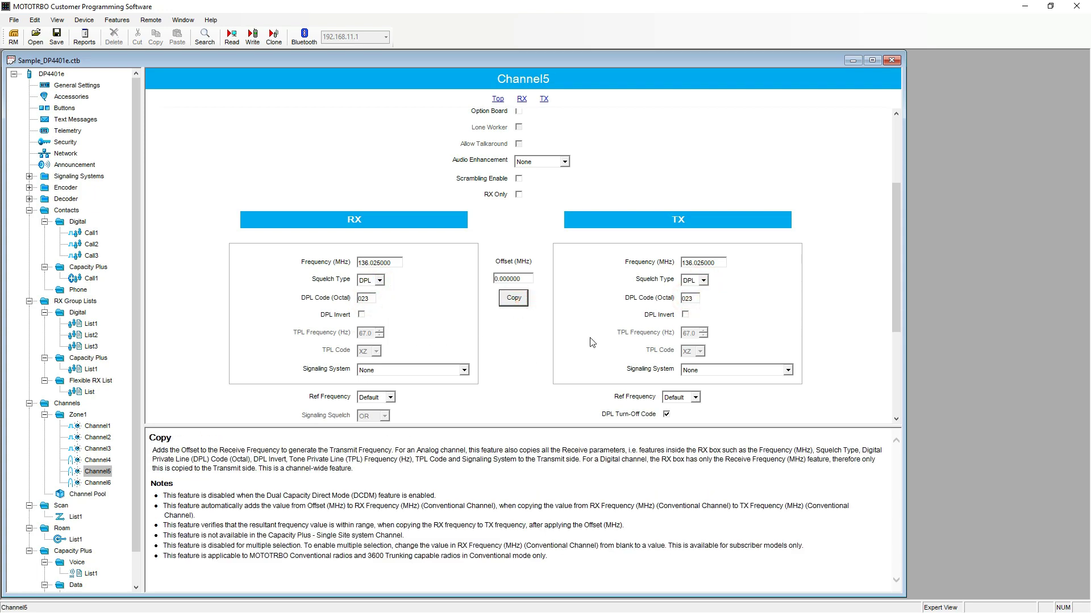
Set Channel5's admit criteria to Always.
scroll(537, 349, down, 3)
click(684, 352)
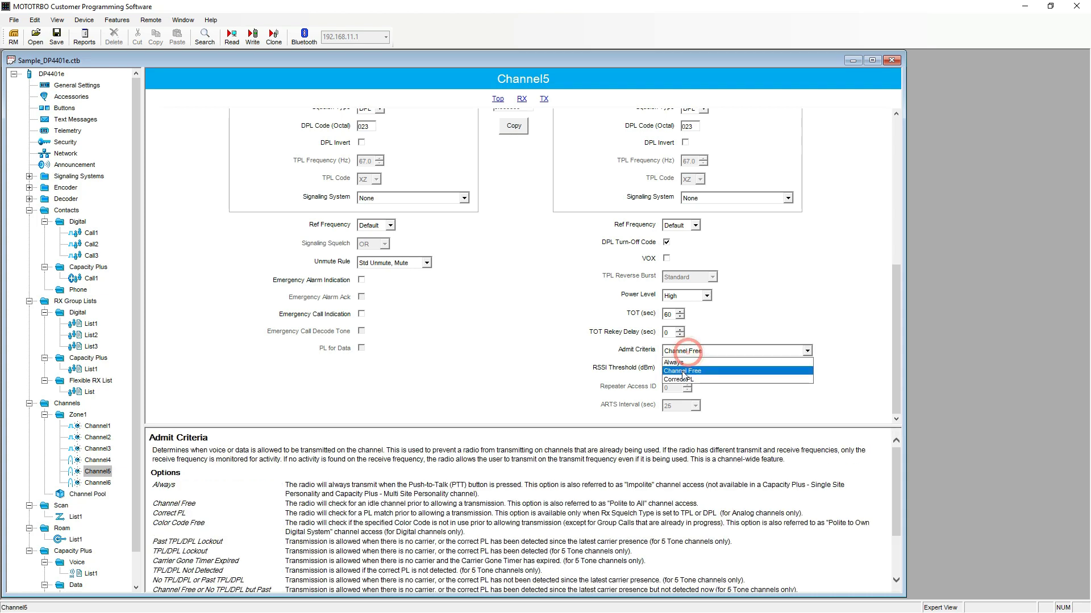
click(675, 362)
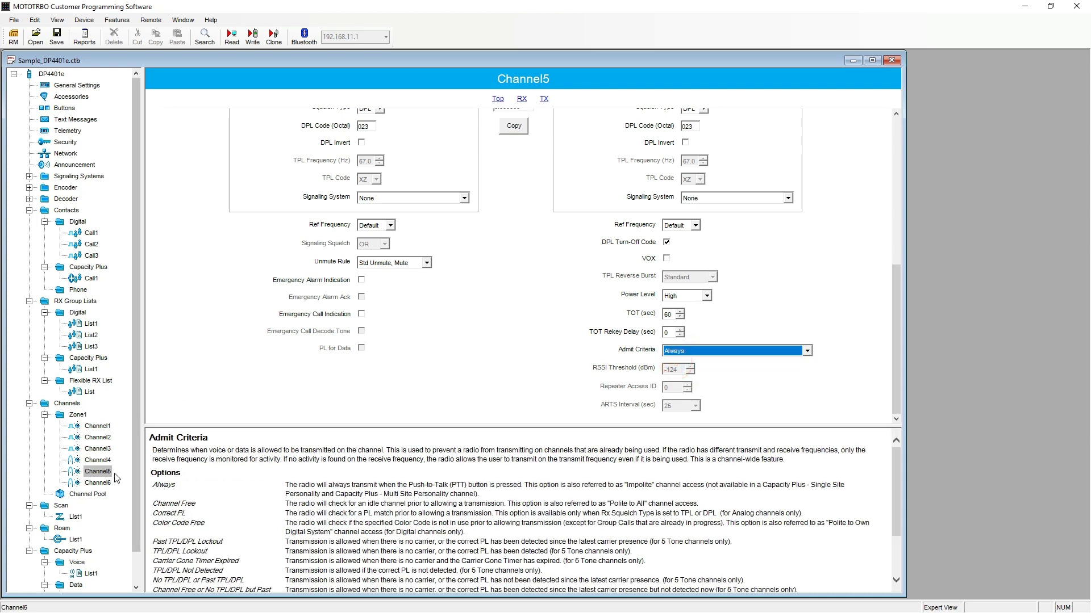
Open Channel6 and set its receive squelch to TPL code 6B (179.9 Hz).
click(98, 483)
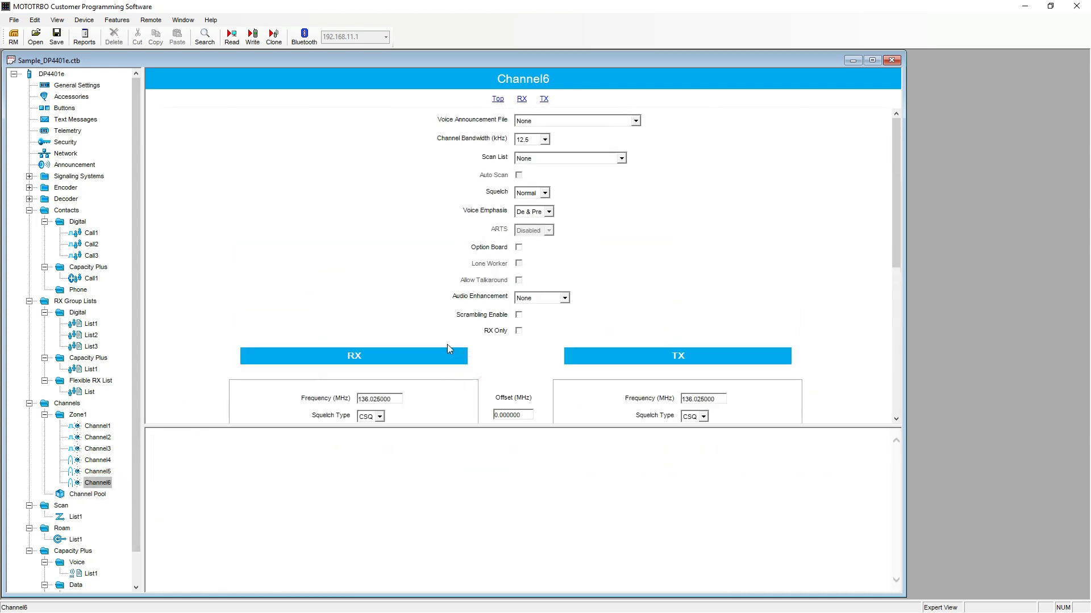
scroll(378, 332, down, 1)
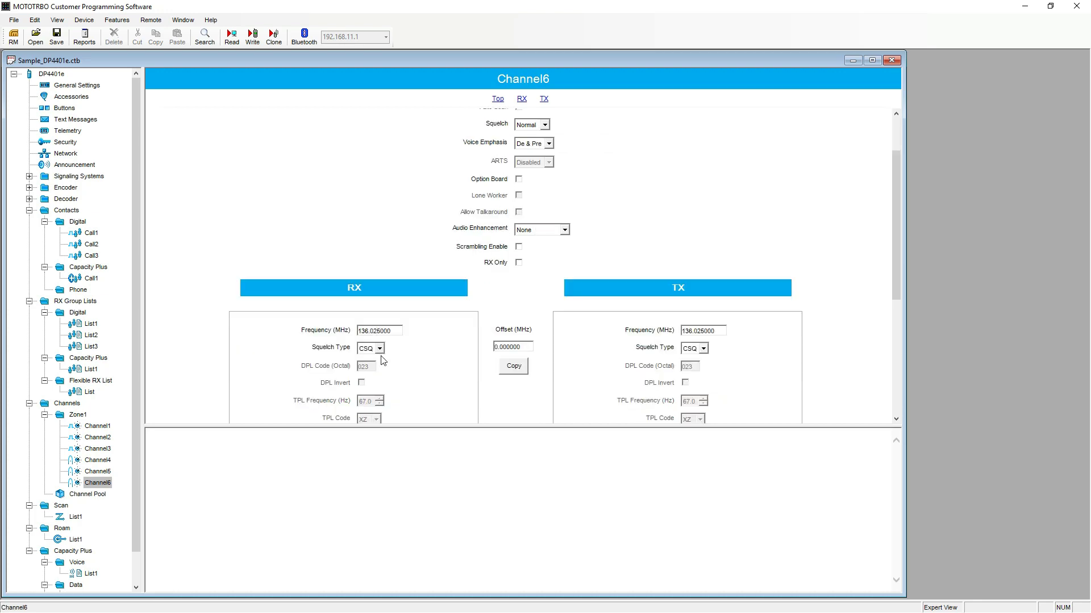
click(379, 348)
click(370, 367)
scroll(379, 316, down, 2)
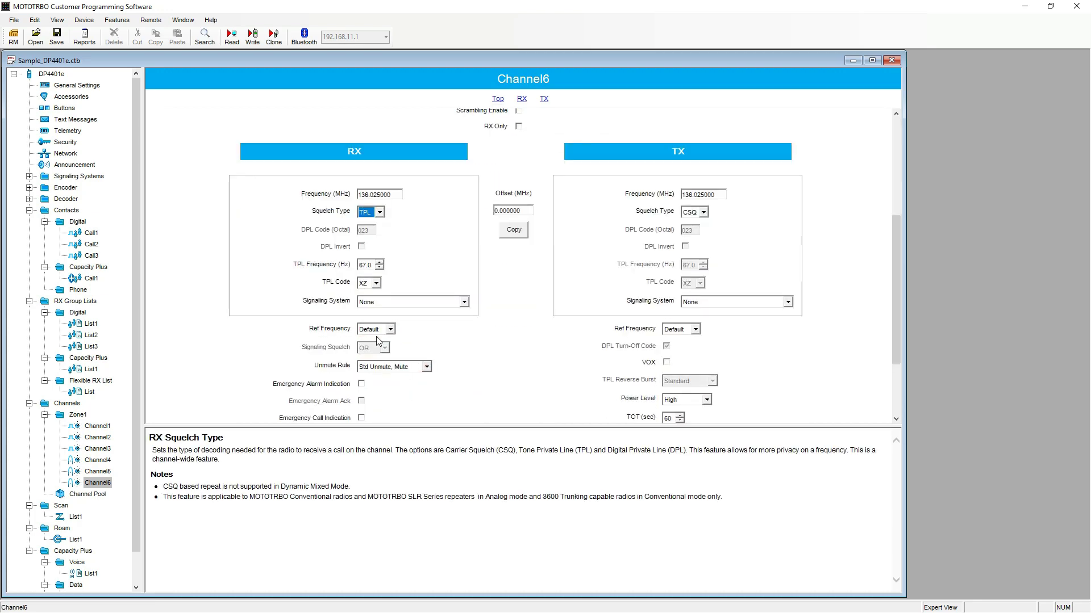
click(376, 283)
scroll(363, 324, down, 2)
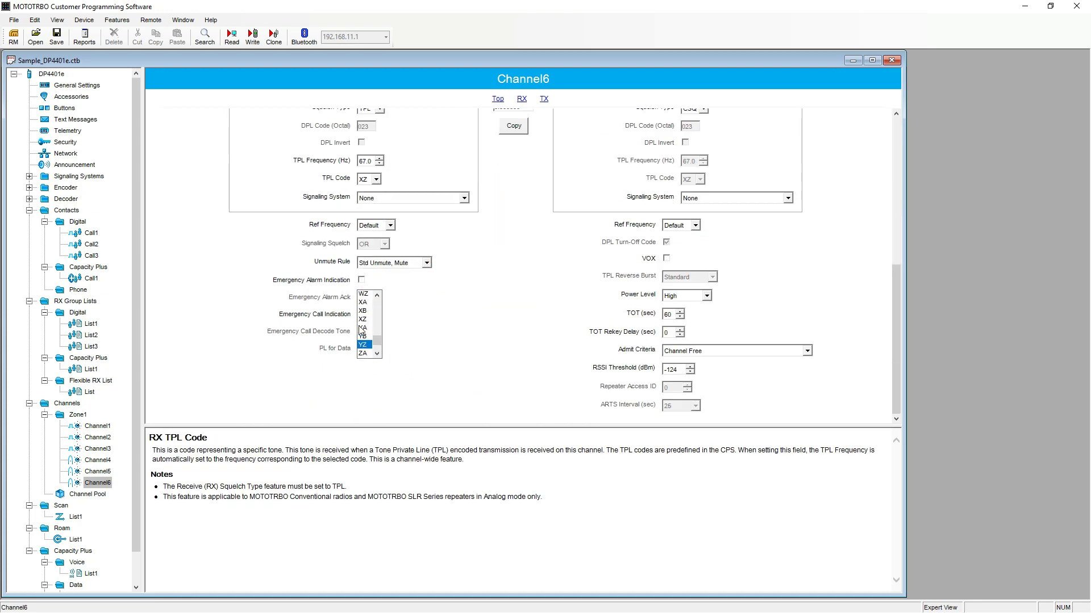
scroll(361, 328, up, 5)
click(362, 301)
click(467, 251)
Copy Channel6's receive TPL settings to transmit and set admit criteria to Always.
scroll(467, 252, up, 1)
click(514, 194)
click(536, 284)
click(784, 419)
click(738, 427)
click(518, 373)
scroll(518, 372, down, 1)
key(ctrl+s)
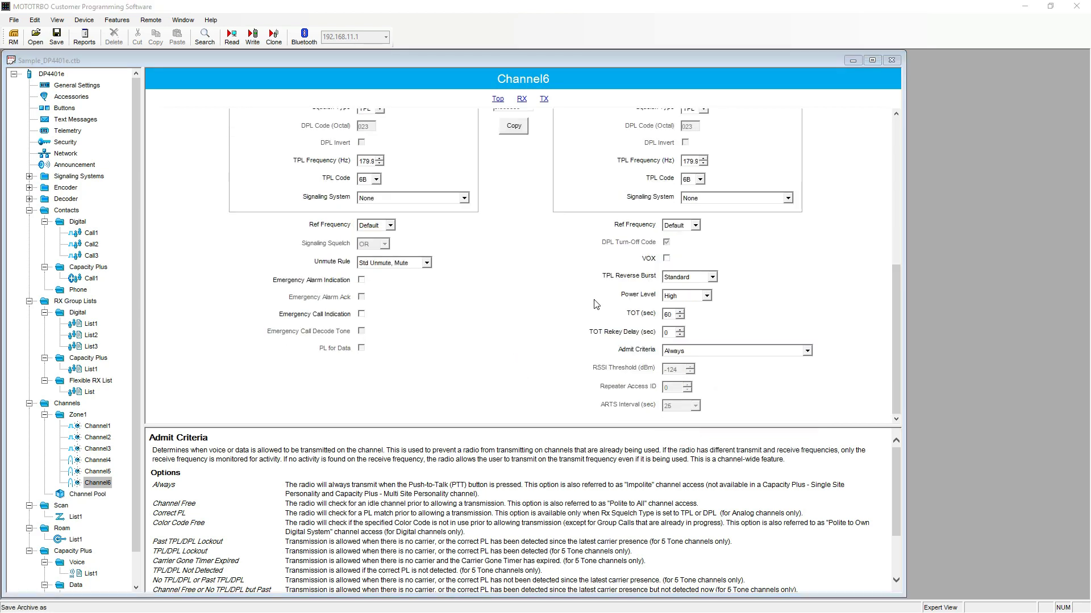